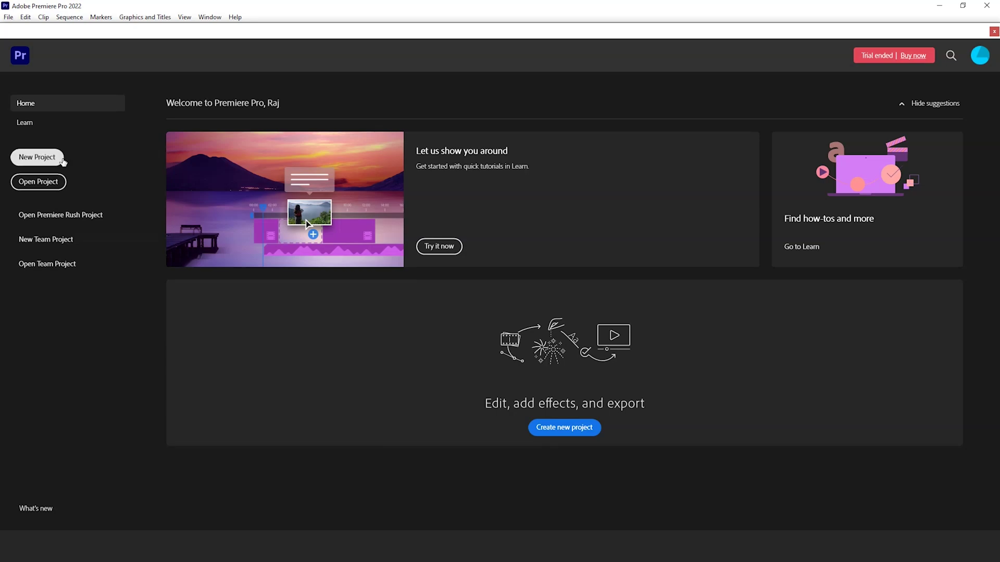
Start the 'cropping with stroke' project, import the flying-pages background, and drop it onto the timeline as a sequence.
click(61, 161)
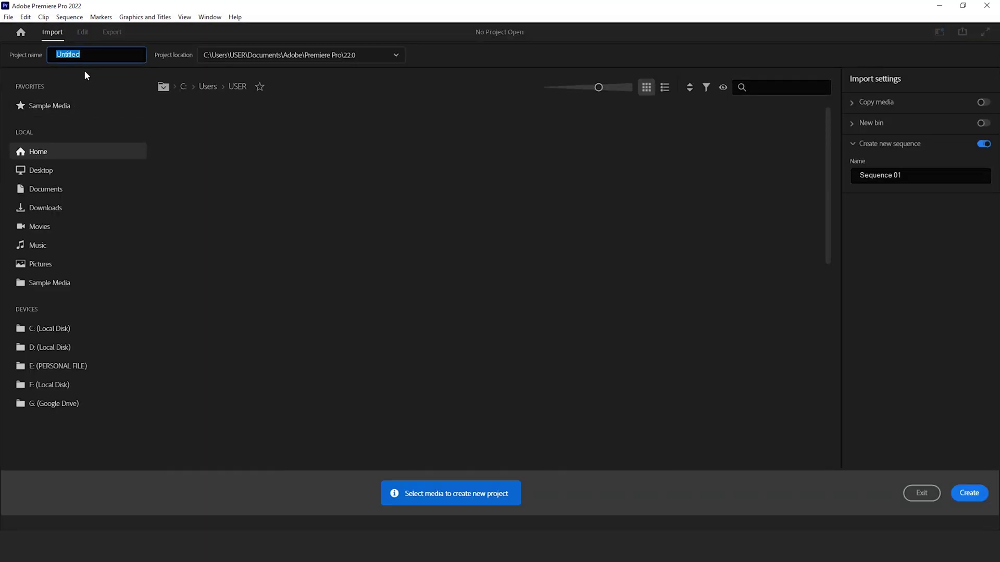
text(croppin)
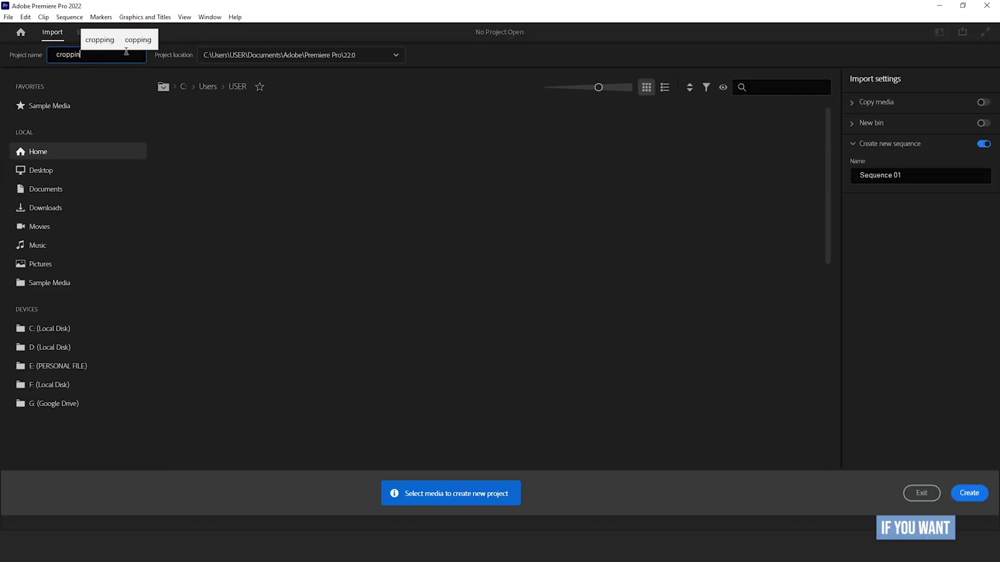
text(g with s)
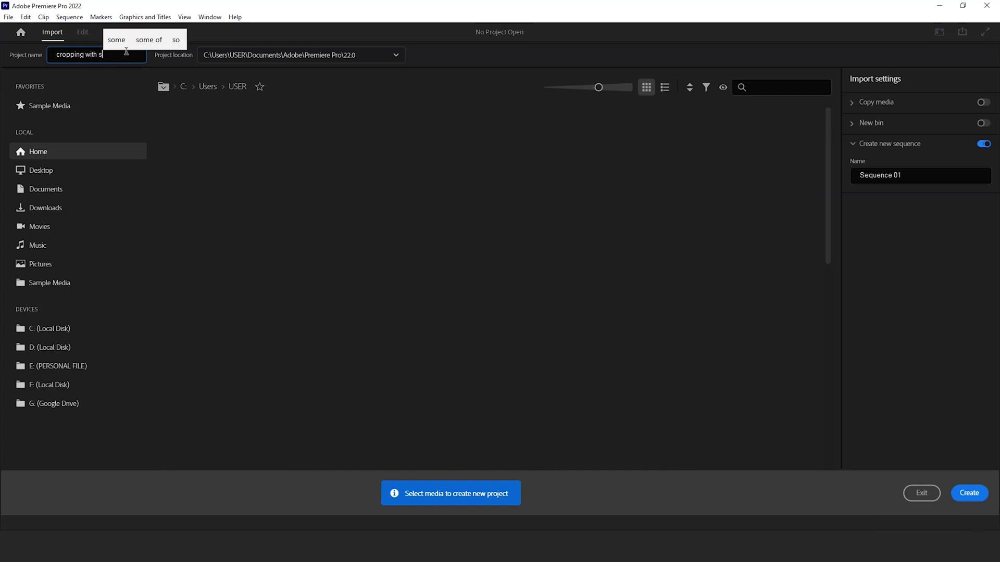
text(troke)
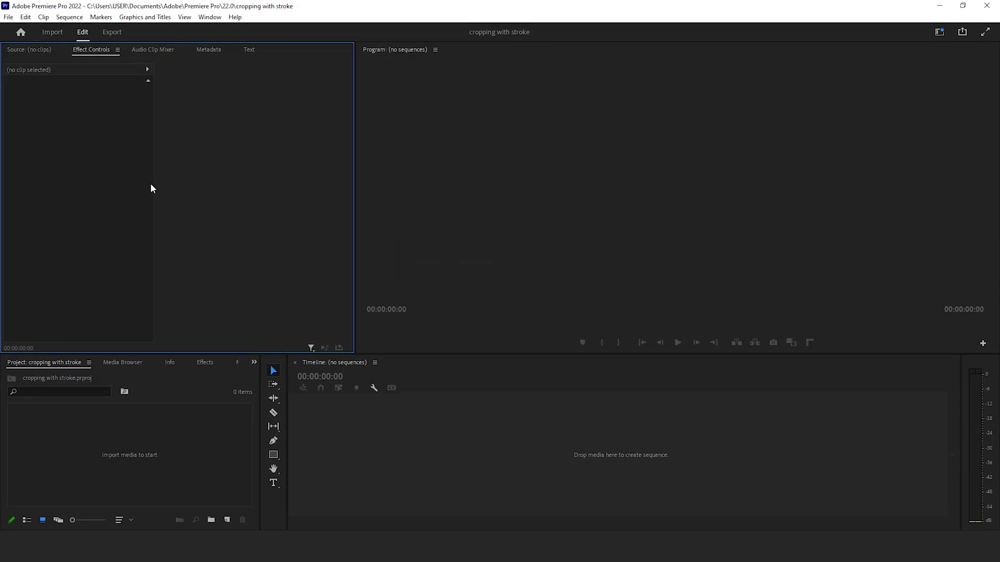
right_click(218, 451)
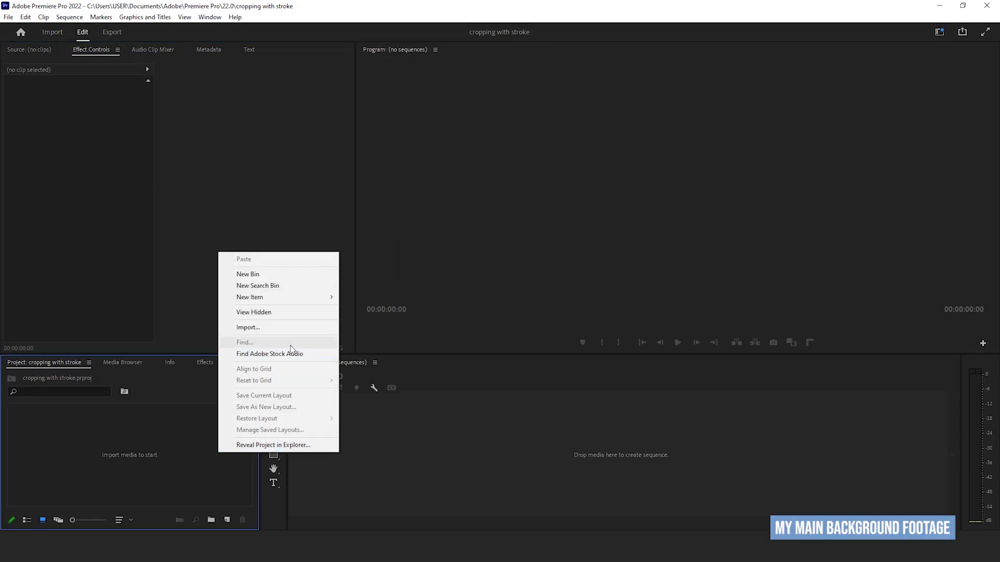
click(294, 332)
click(237, 143)
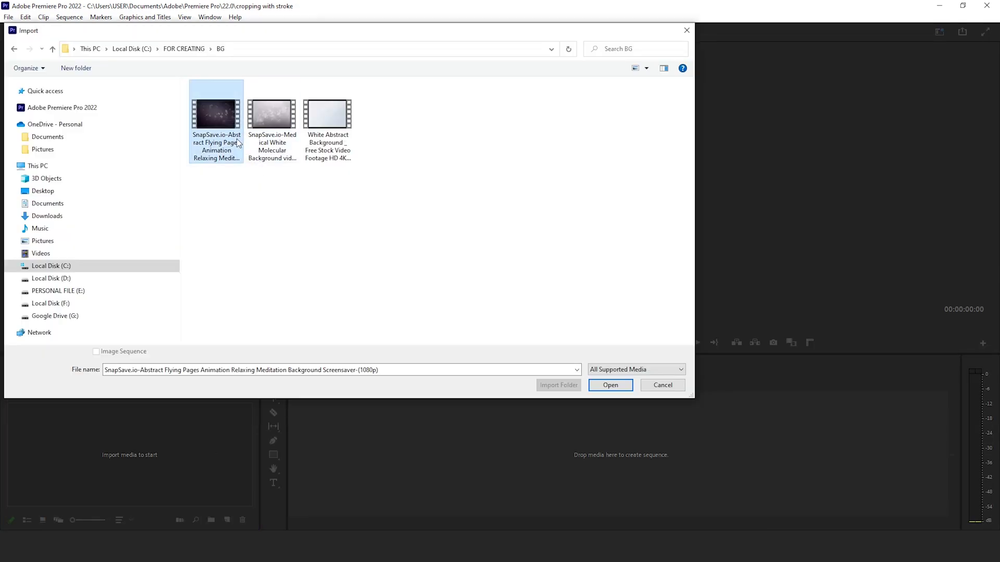
click(614, 388)
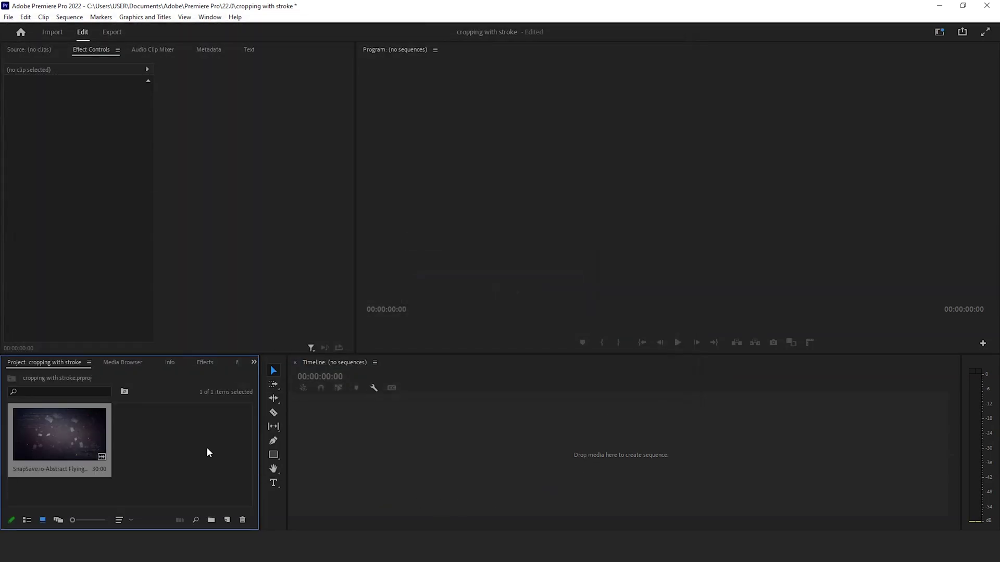
drag(76, 434, 323, 430)
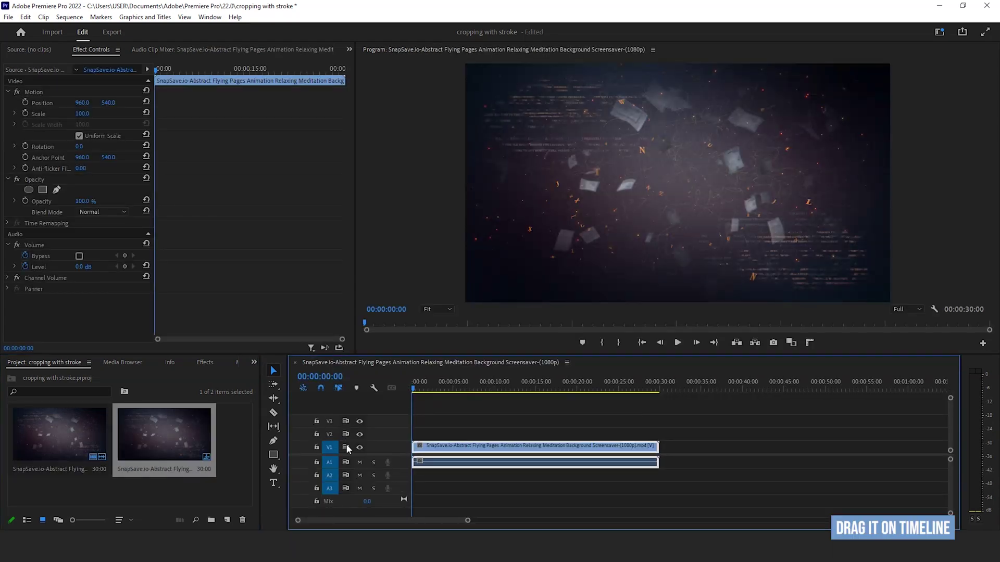
Import the woman's video, place it on V2 above the background, and play the sequence once.
right_click(240, 454)
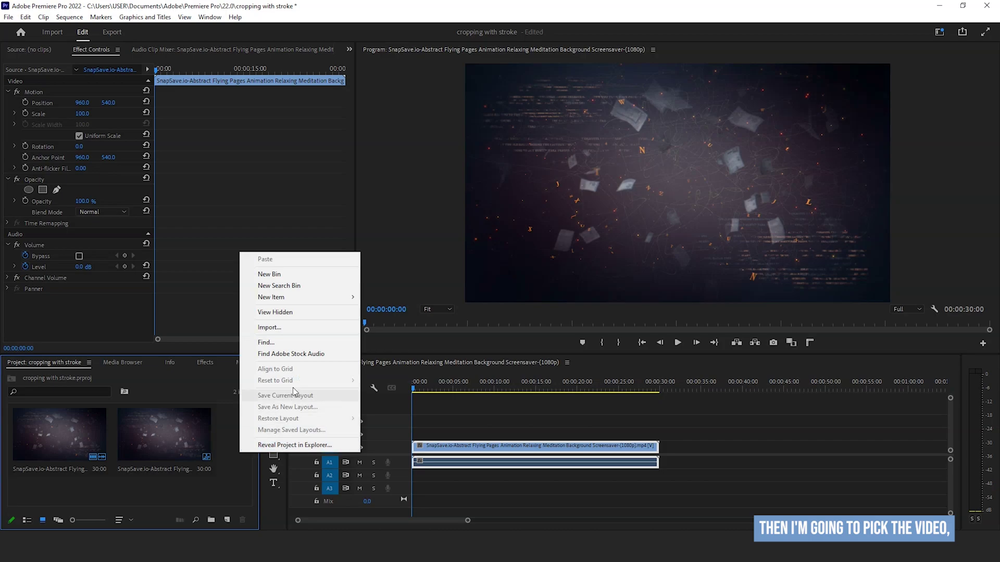
click(335, 327)
click(271, 214)
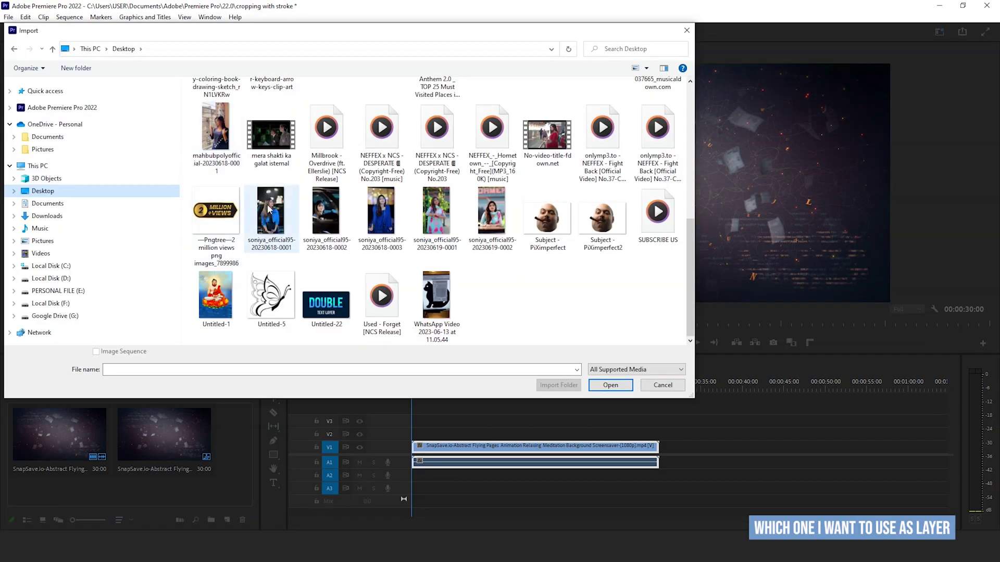
click(604, 386)
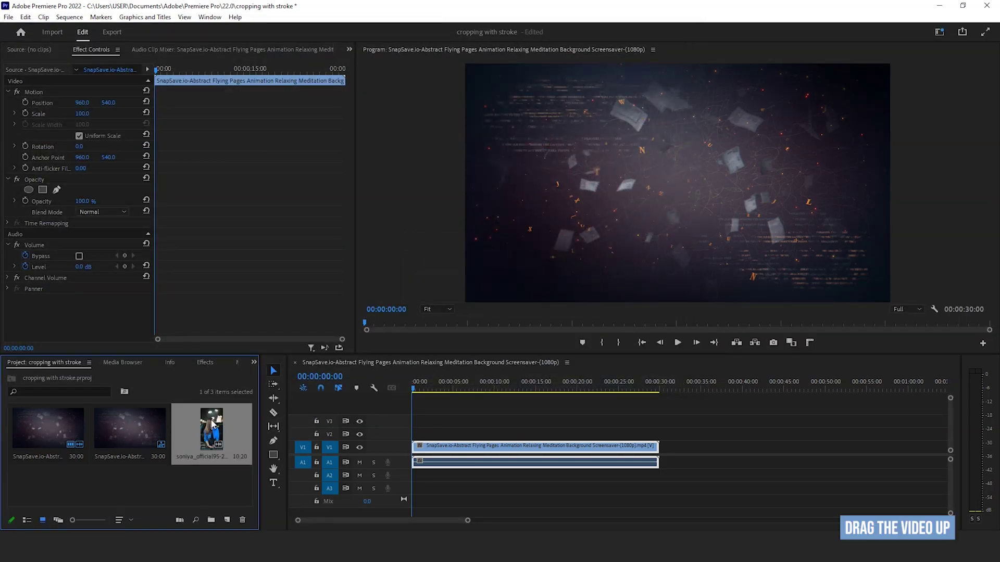
drag(213, 425, 393, 435)
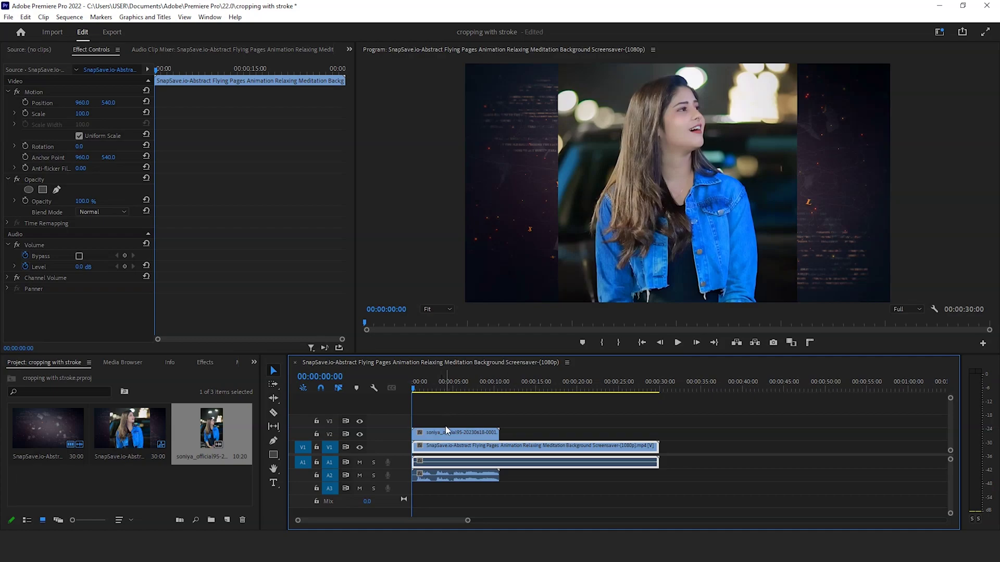
click(676, 343)
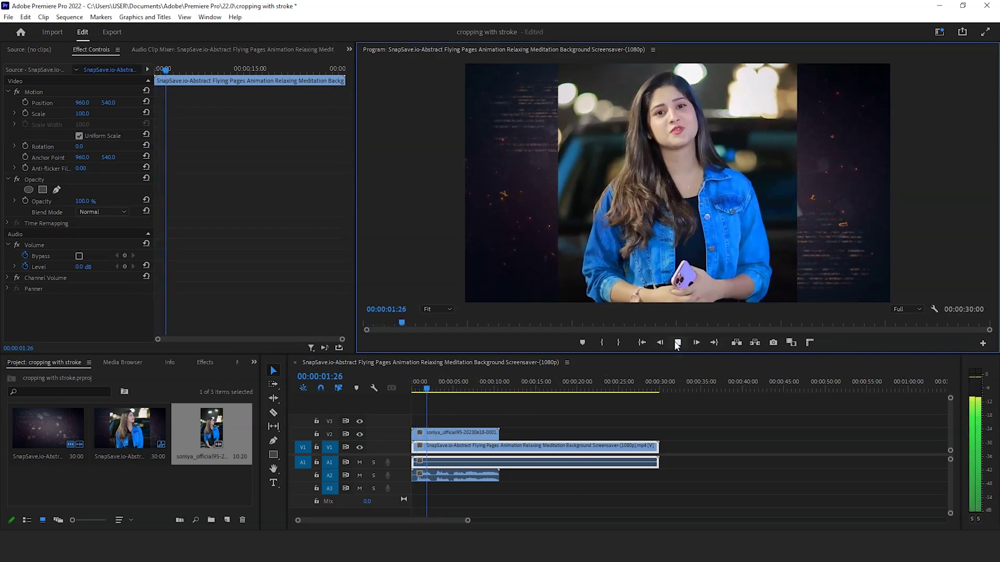
click(676, 342)
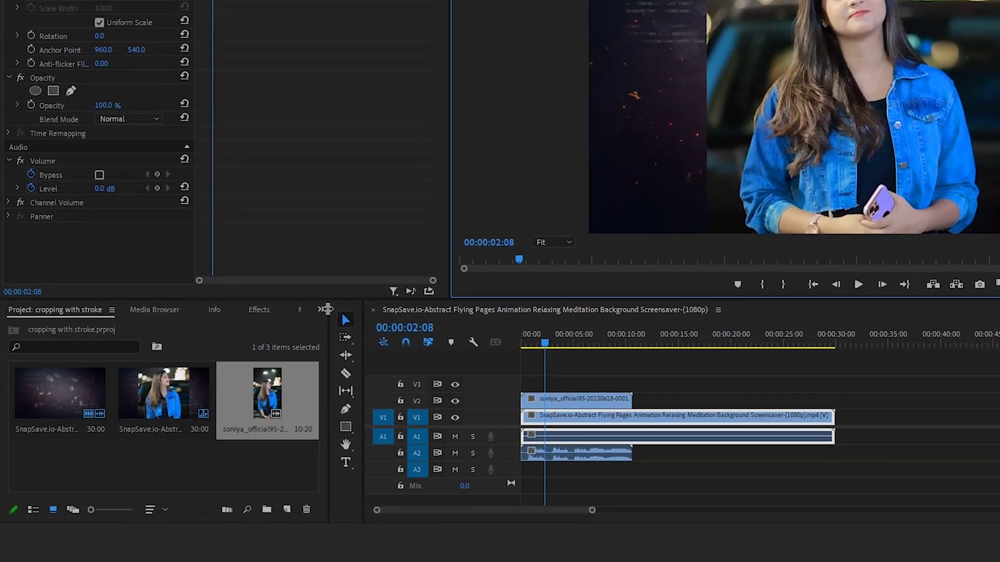
Search Effects for 'alpha adju' and drag Alpha Adjust onto the woman's V2 clip.
click(324, 310)
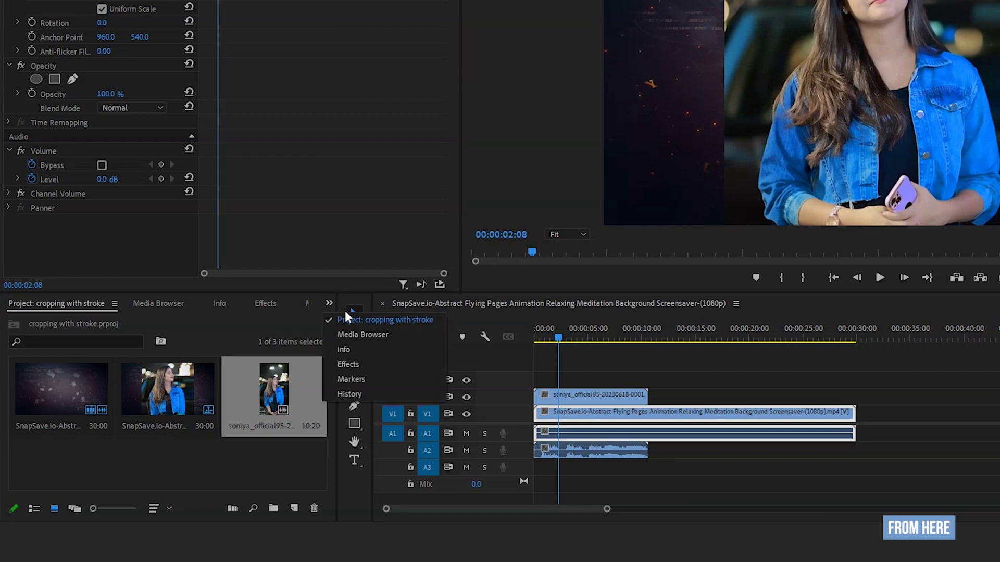
click(396, 364)
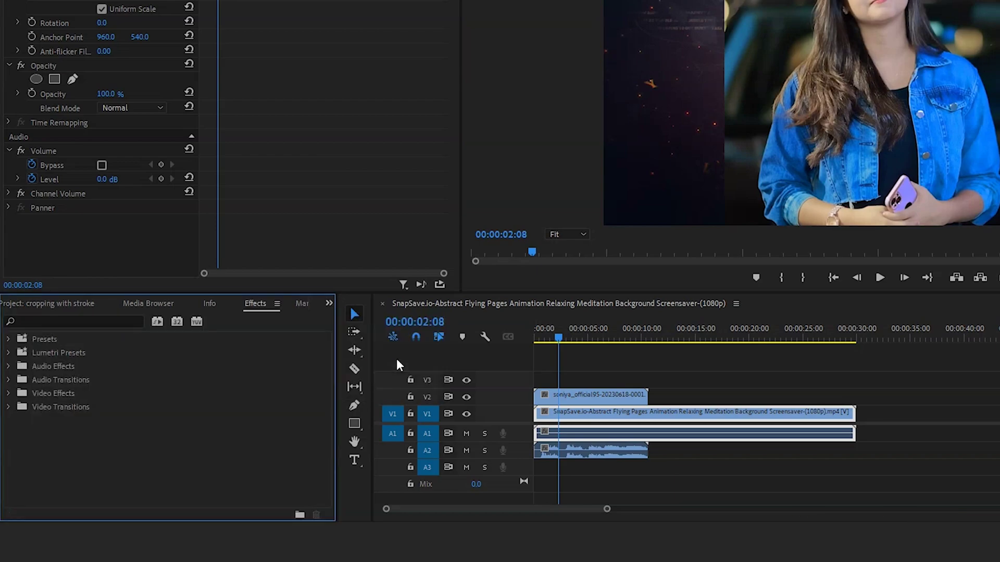
click(122, 322)
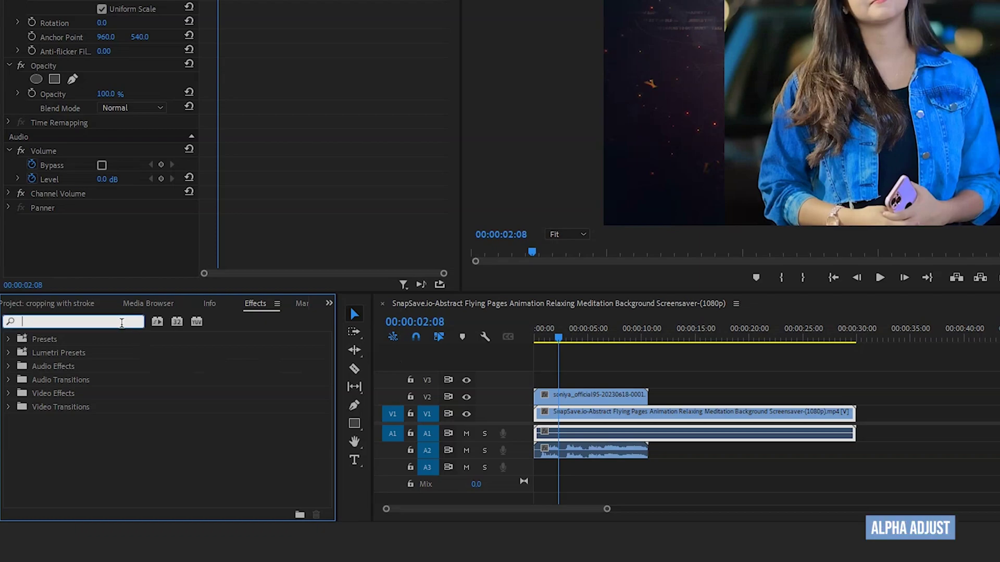
text(alpha)
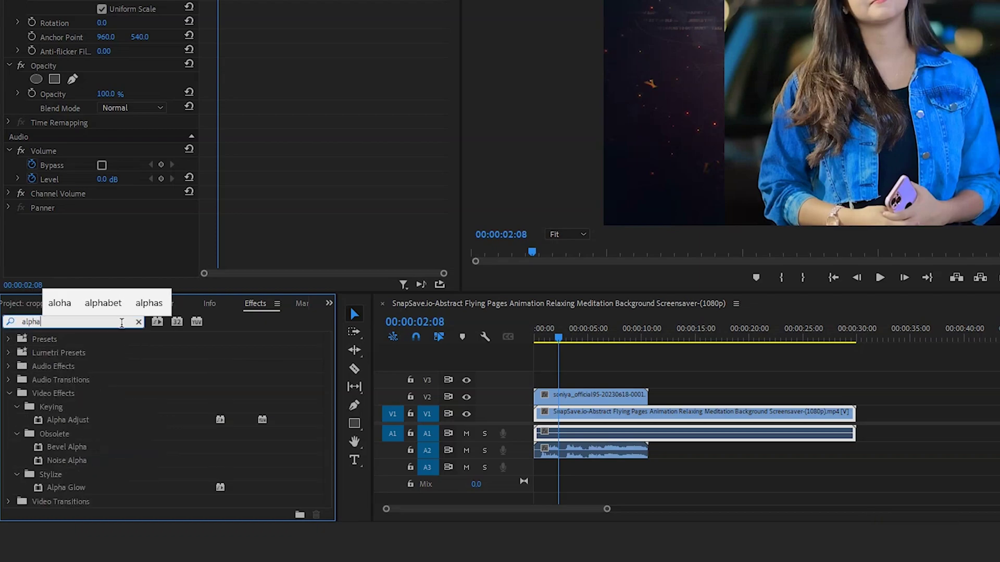
text( adj)
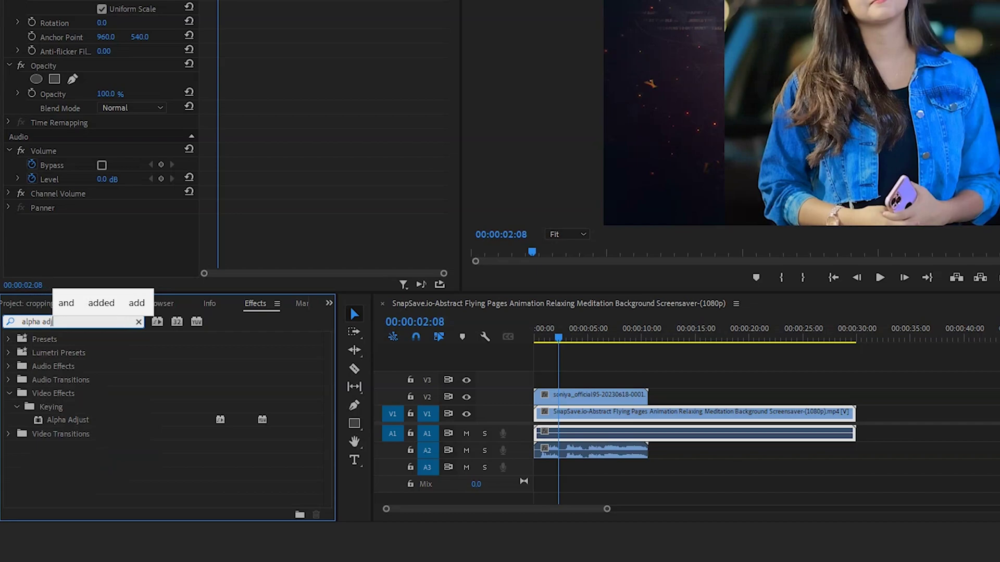
text(ust)
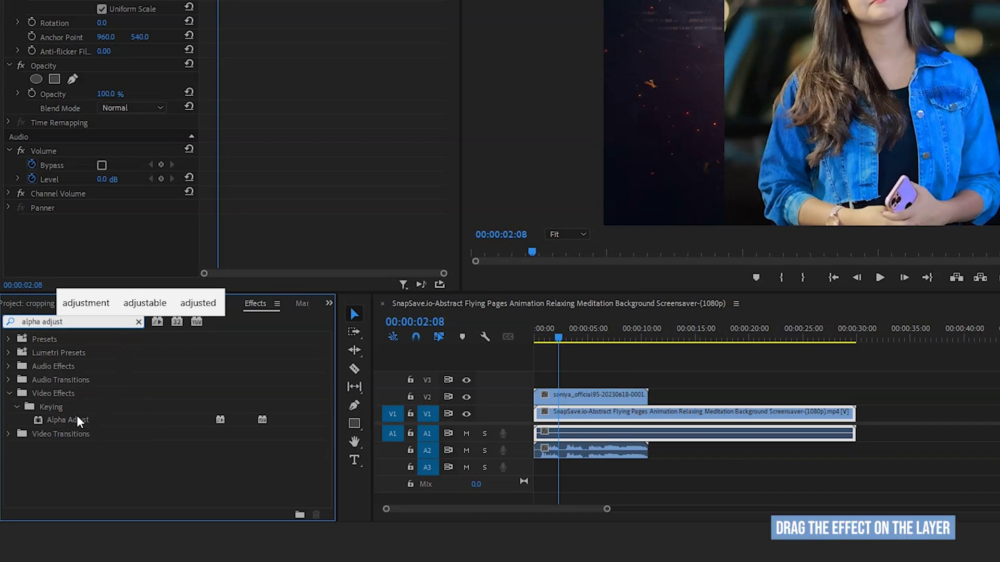
drag(77, 418, 583, 398)
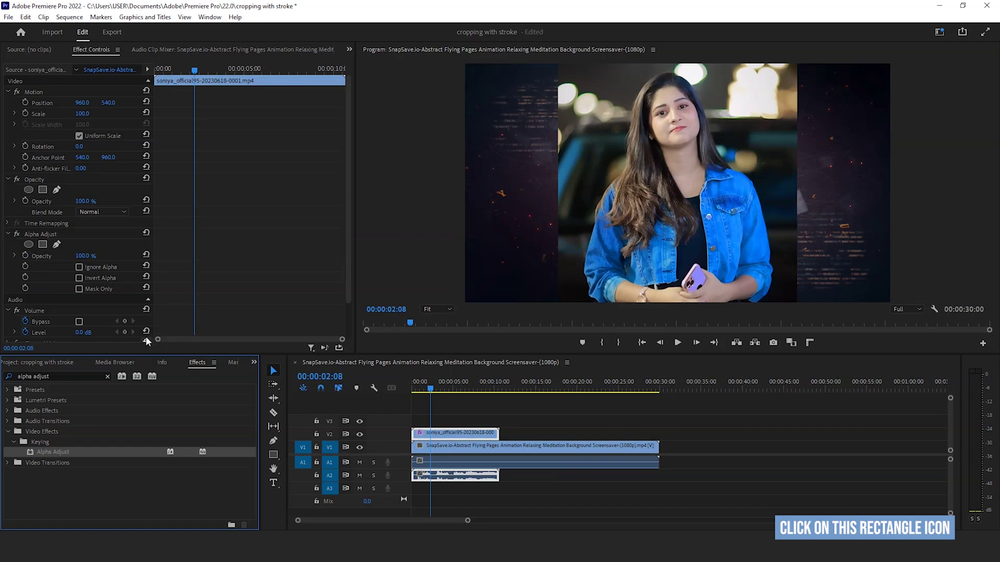
Add a rectangle mask to Alpha Adjust and reshape it over the woman's head and shoulders.
click(44, 245)
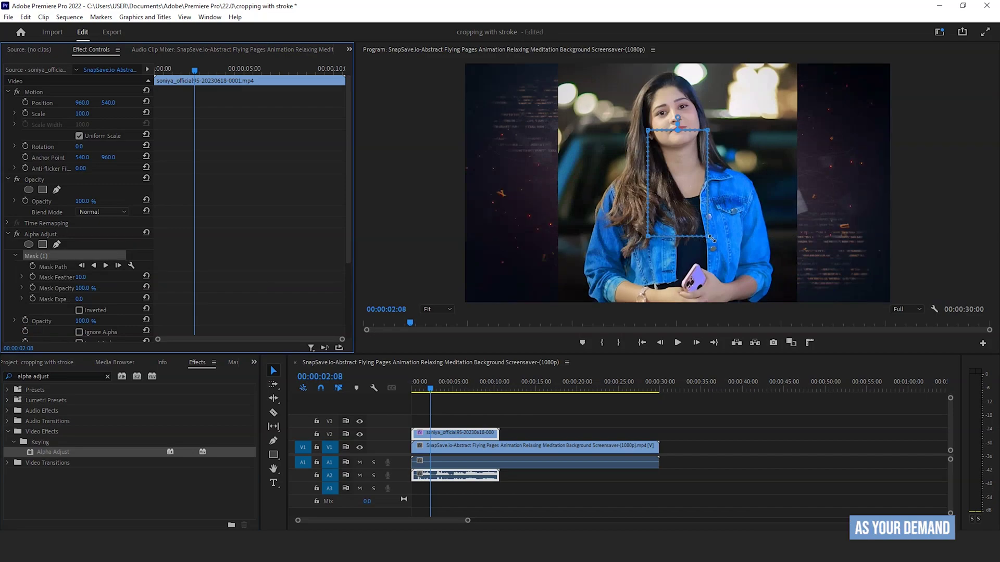
drag(712, 240, 757, 279)
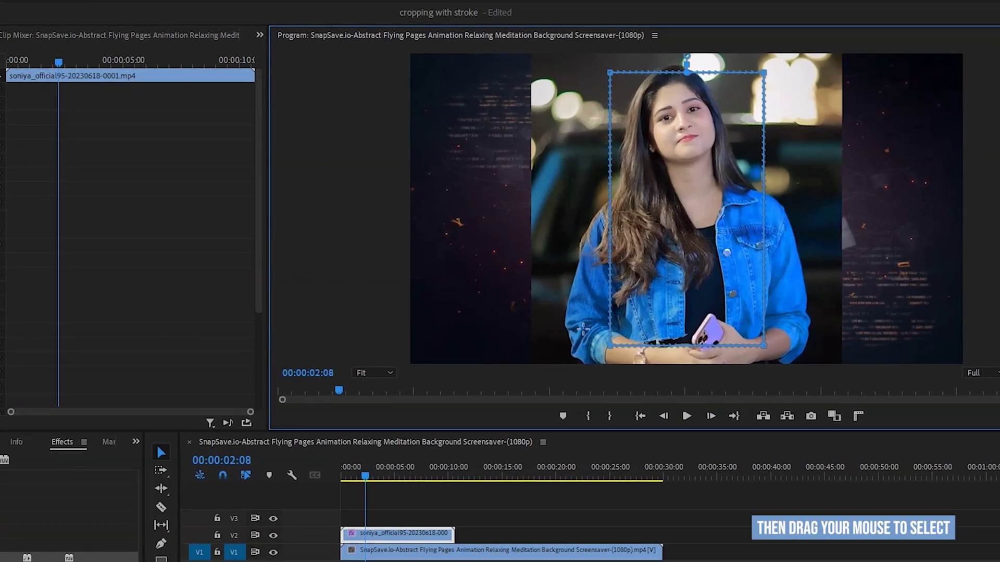
drag(581, 325, 778, 363)
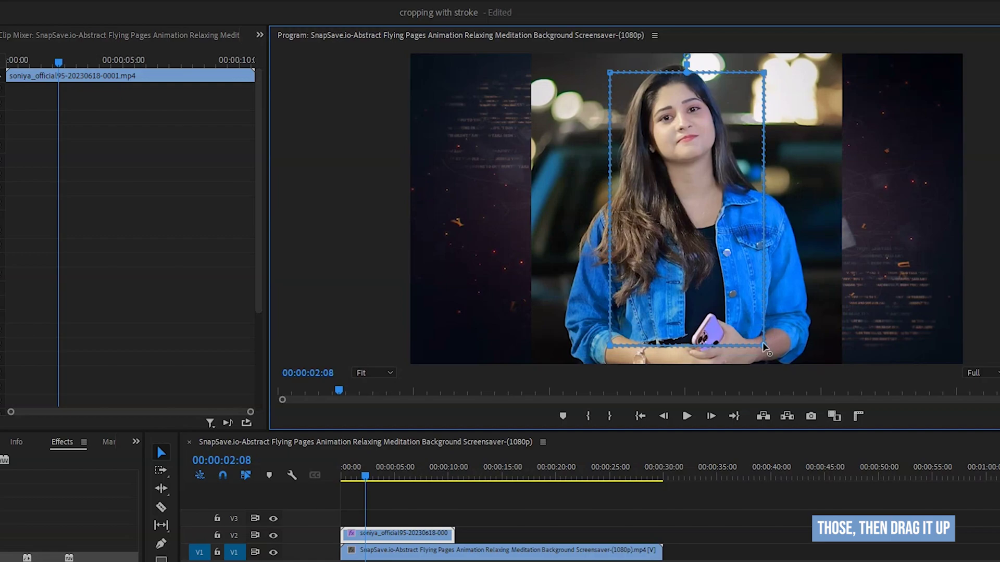
drag(764, 346, 761, 278)
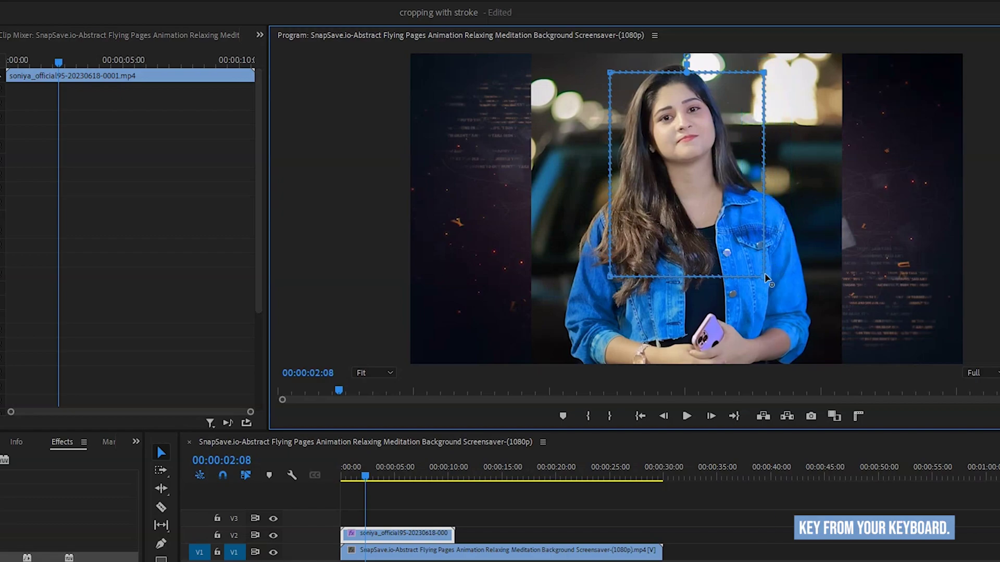
drag(765, 278, 799, 270)
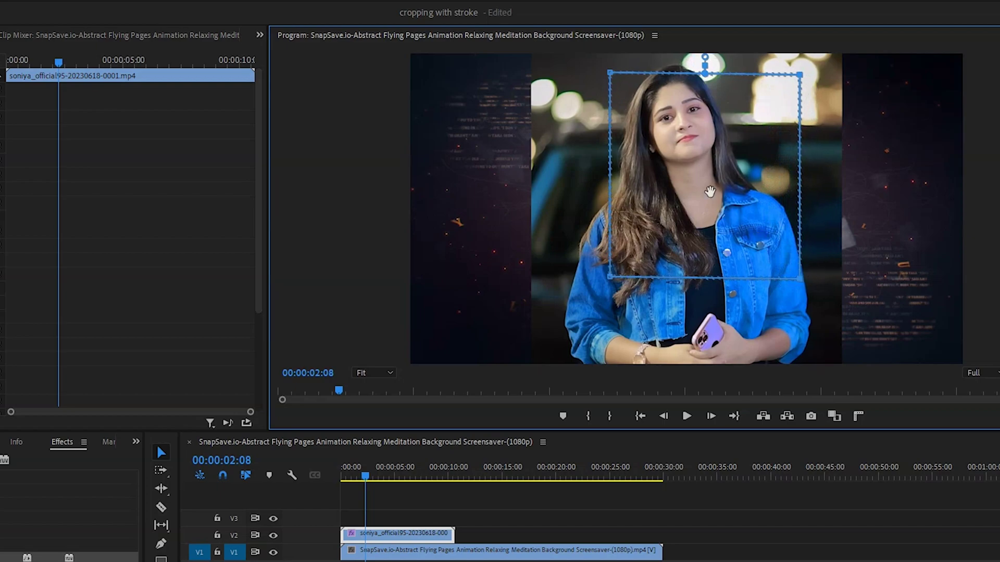
drag(709, 192, 687, 178)
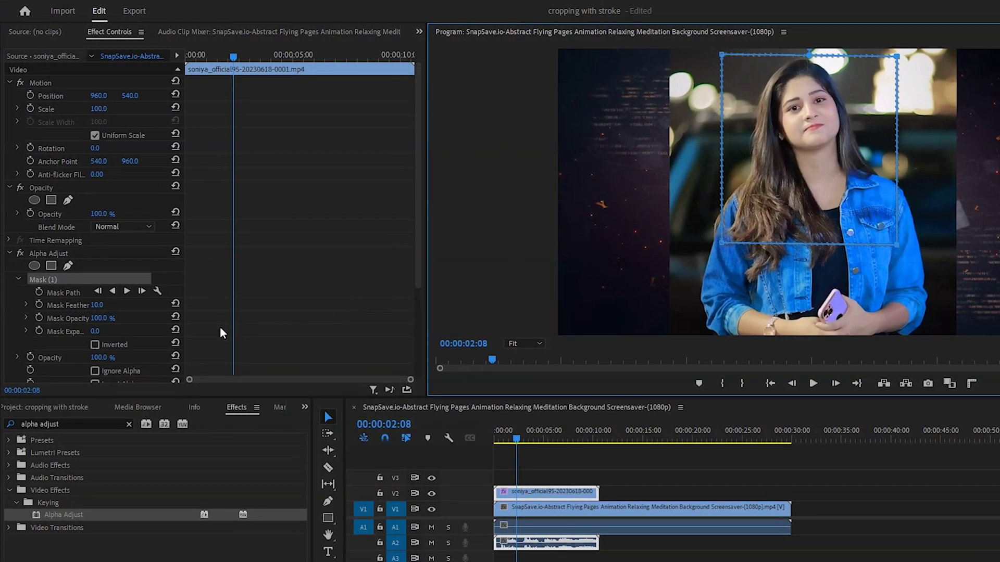
Set the Alpha Adjust Mask Feather to 0.
click(107, 305)
text(0)
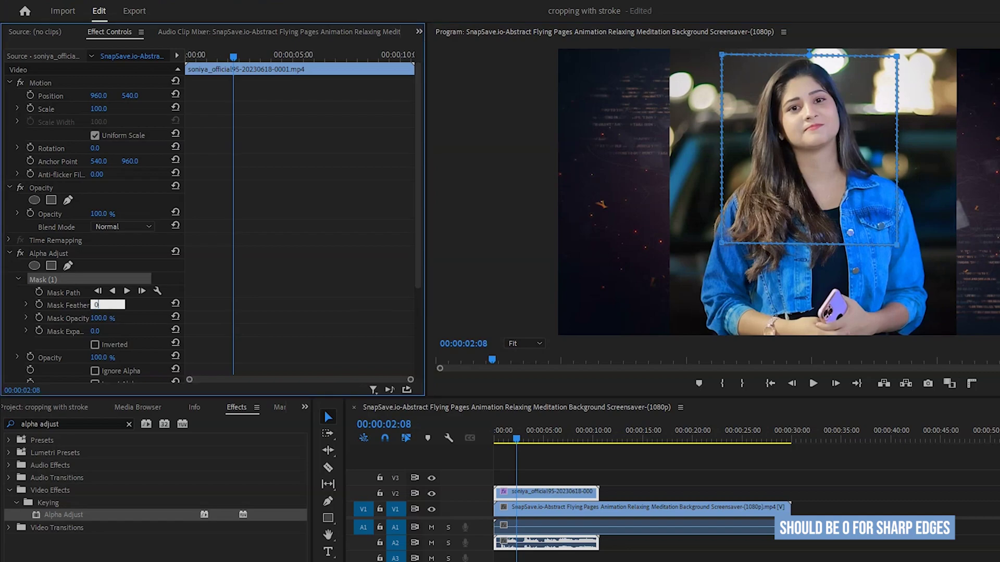
key(Return)
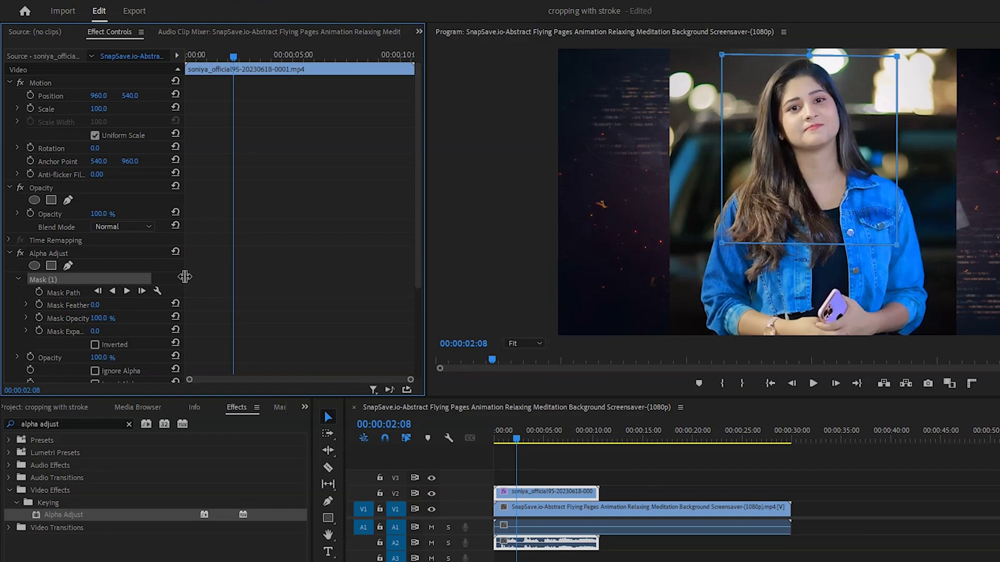
Deselect the mask, tick Mask Only, and invert it so only the woman's rectangle shows.
drag(186, 283, 232, 281)
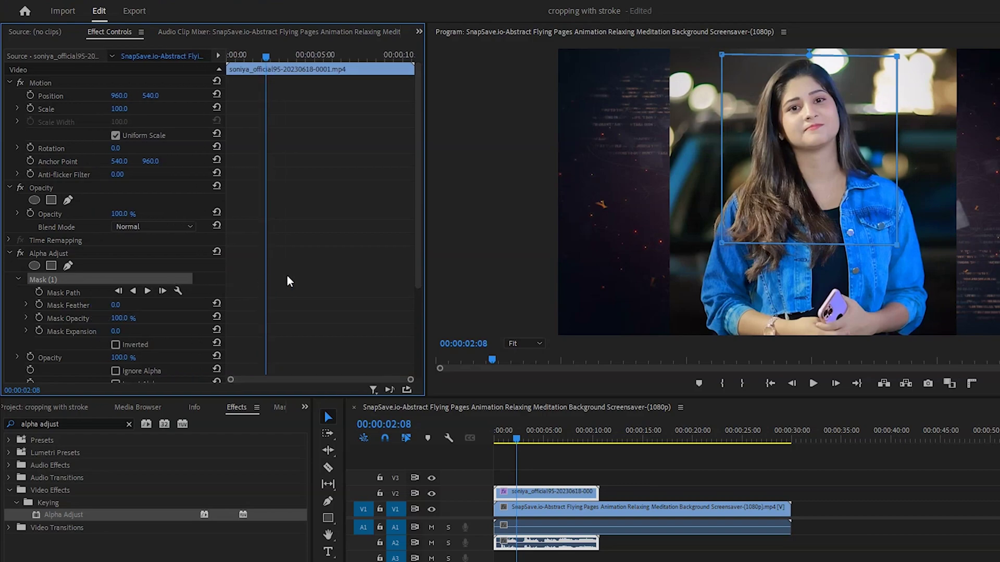
drag(420, 255, 414, 308)
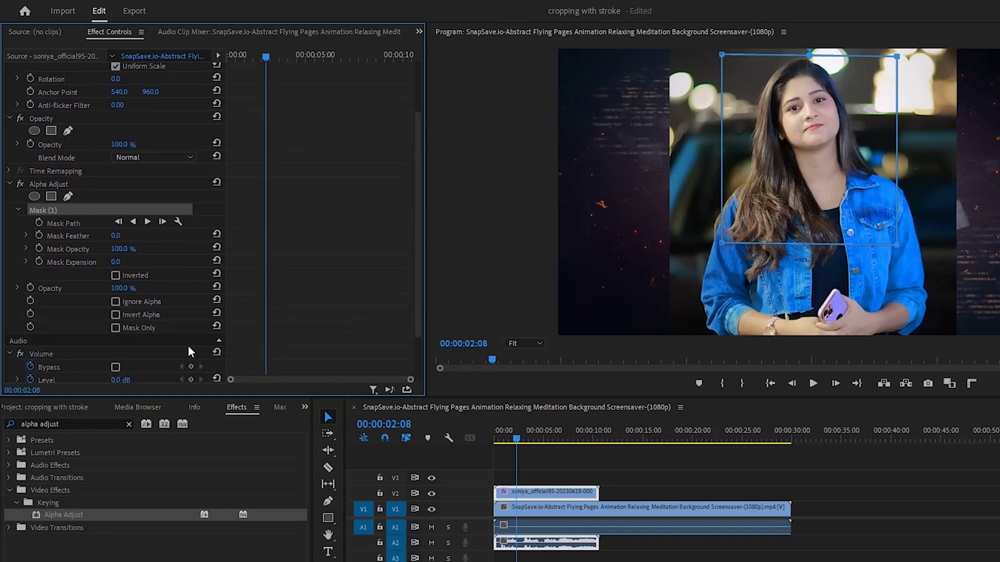
click(116, 339)
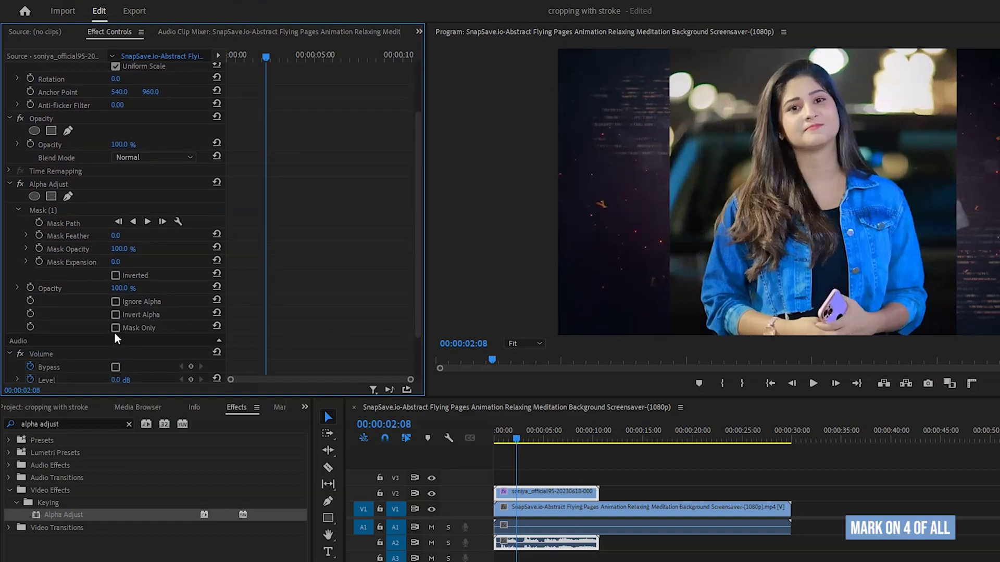
click(115, 330)
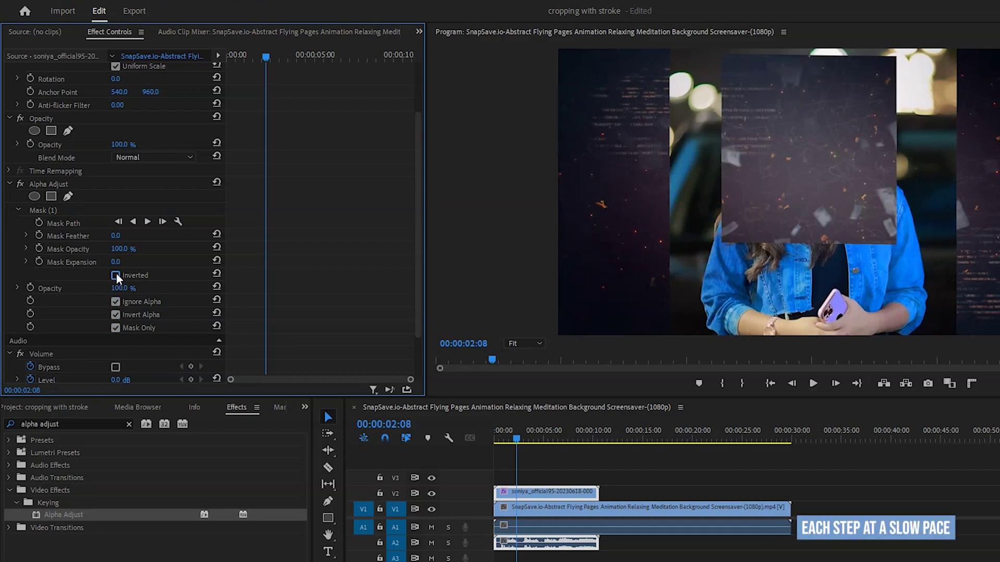
click(115, 275)
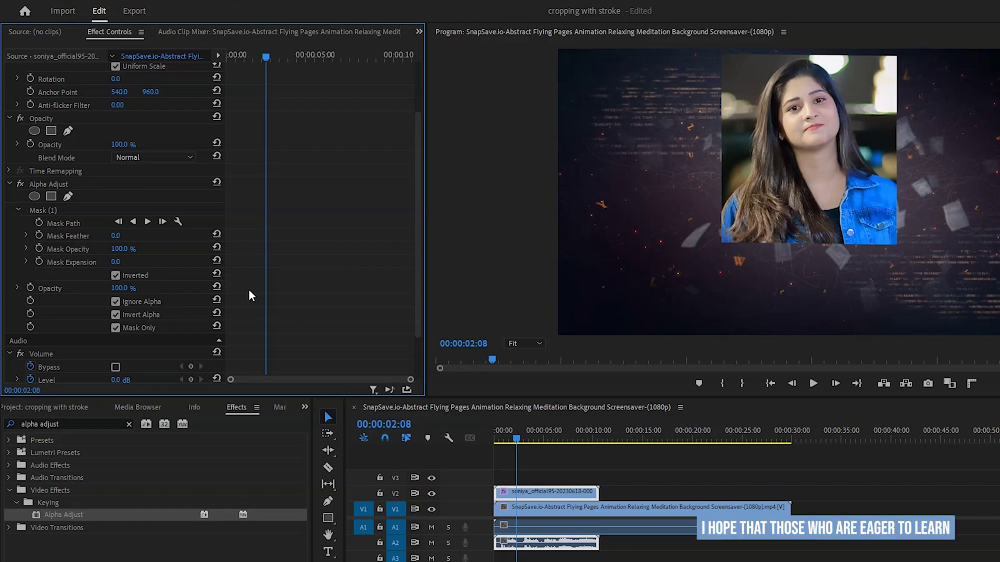
drag(419, 263, 423, 202)
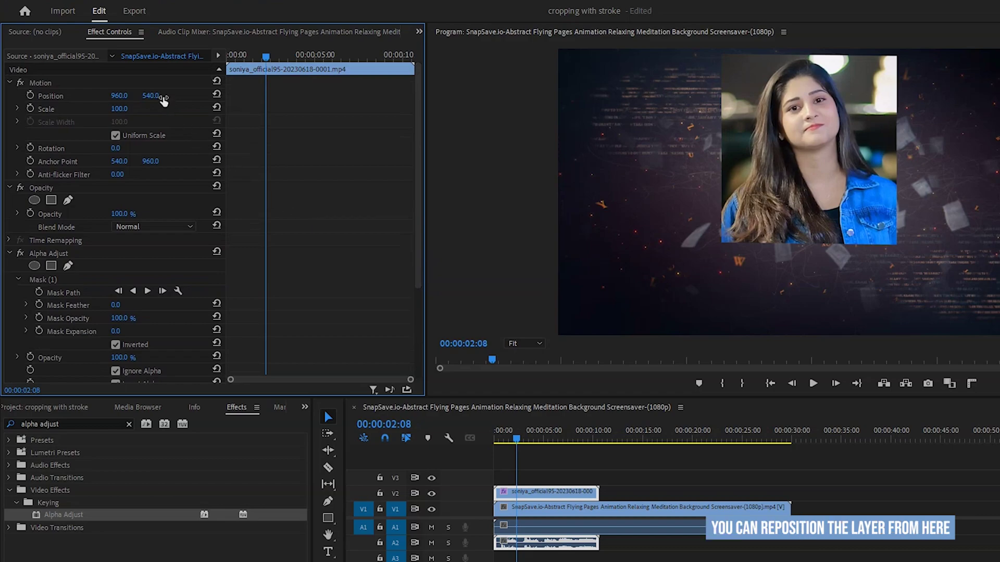
Scrub the Motion Position Y value to 688 to lower the woman's clip.
mouse_move(150, 95)
mouse_down()
mouse_move(208, 95)
mouse_move(158, 96)
mouse_up()
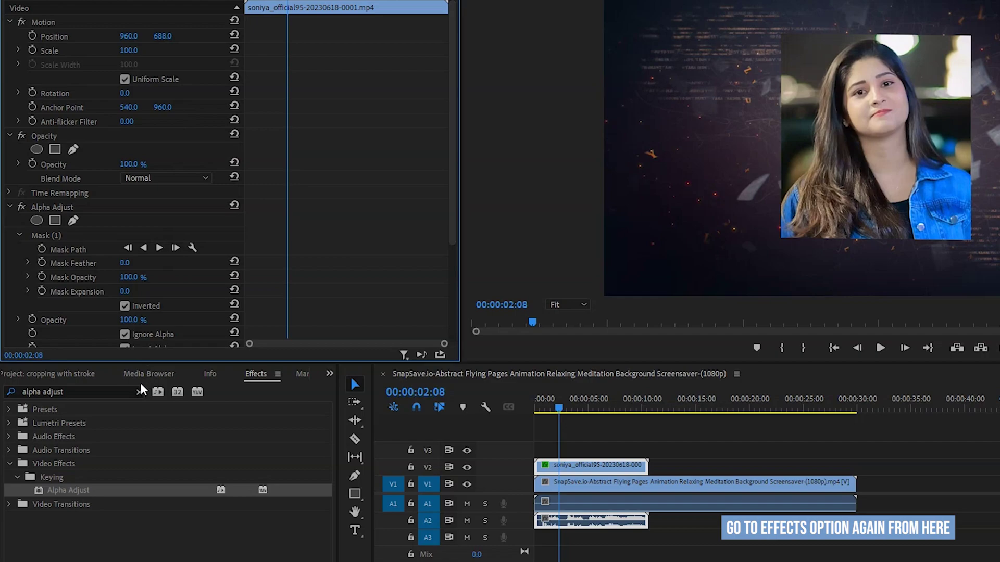
Search Effects for 'paint bucket' and drag Paint Bucket onto the woman's V2 clip.
click(139, 392)
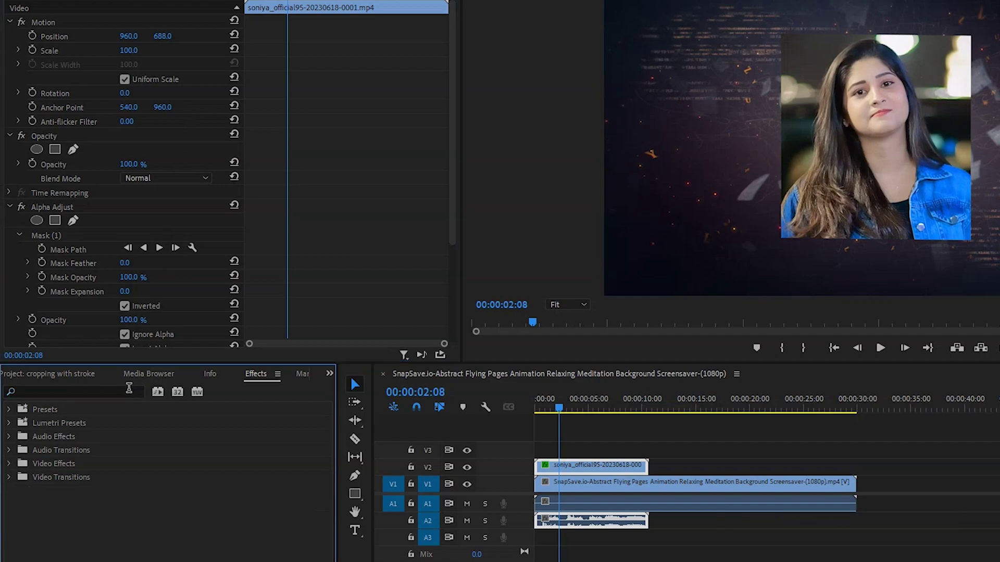
click(129, 388)
text(paint)
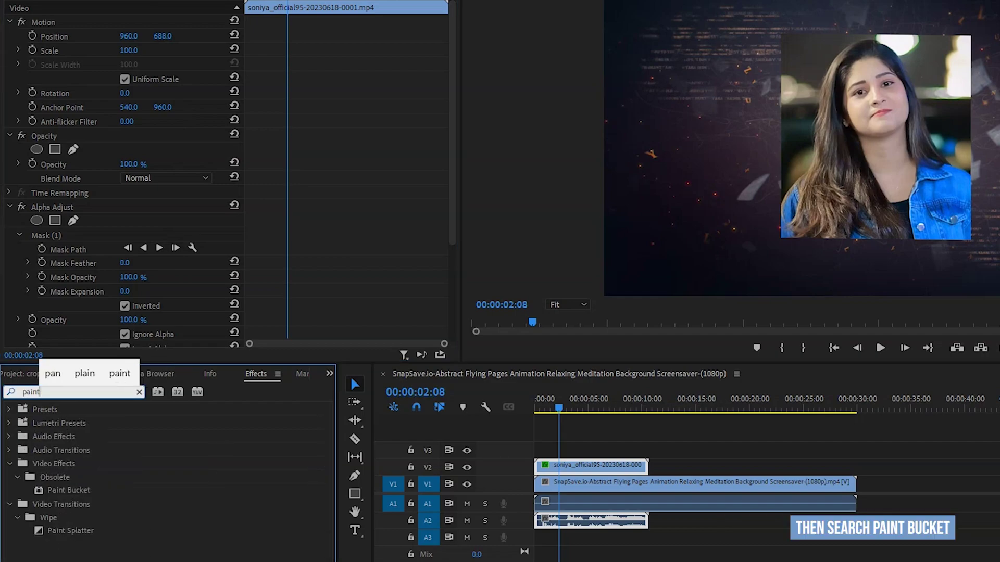
text( bu)
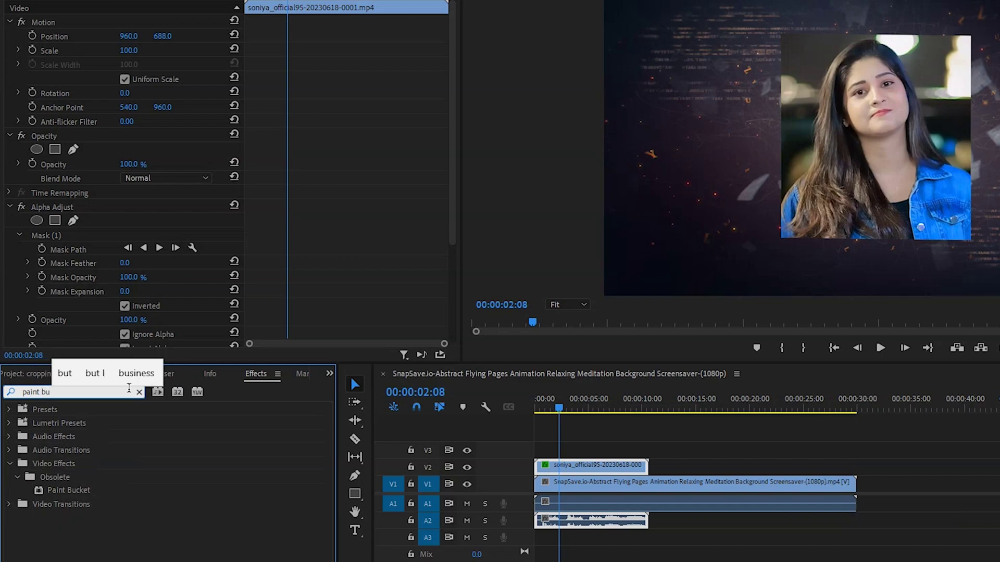
text(cket)
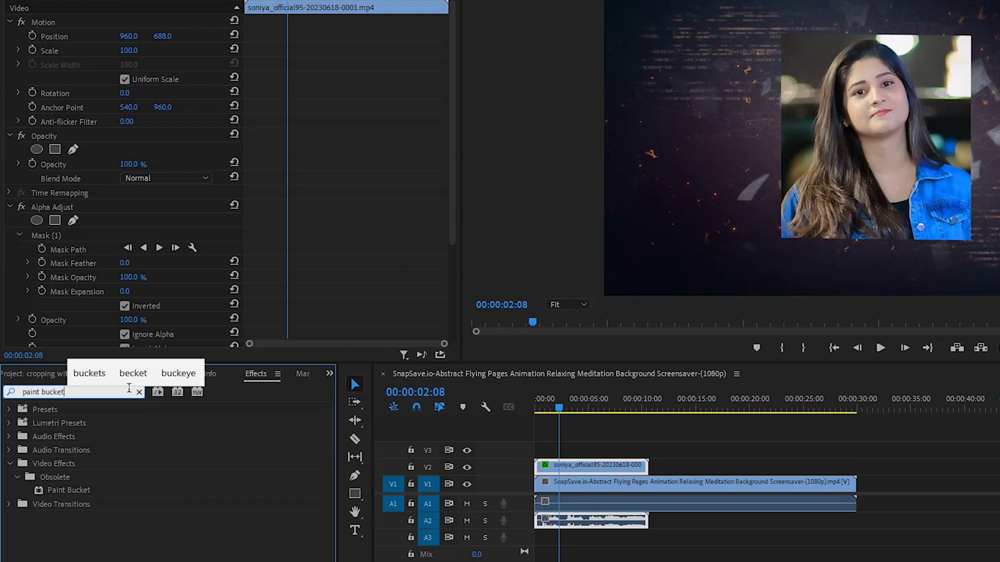
click(74, 490)
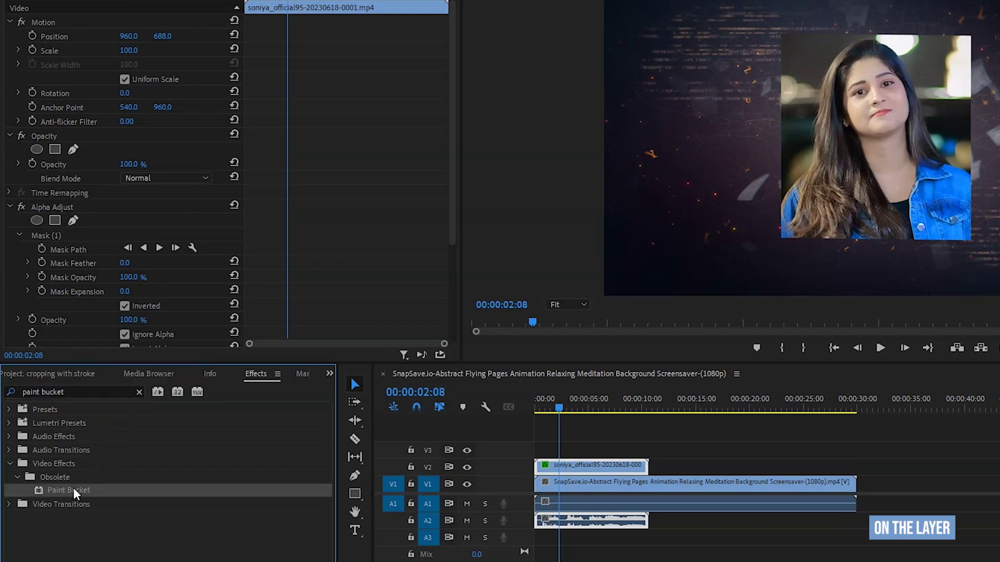
mouse_move(73, 491)
mouse_down()
mouse_move(427, 462)
mouse_move(576, 466)
mouse_up()
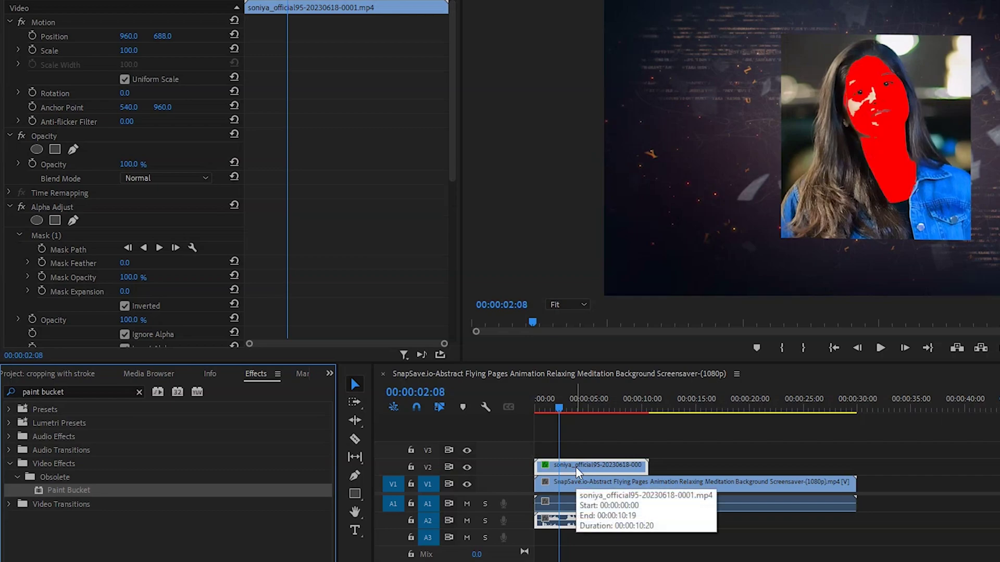
mouse_move(455, 152)
mouse_down()
mouse_move(455, 250)
mouse_move(445, 266)
mouse_up()
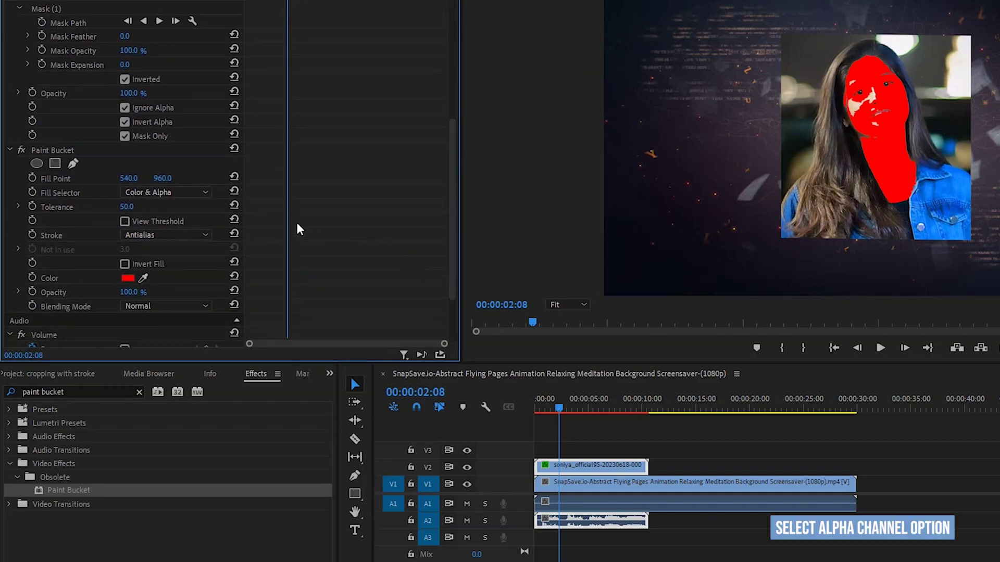
Set Paint Bucket's Fill Selector to Alpha Channel, Stroke to Stroke, and Stroke Width to 6.3.
click(210, 194)
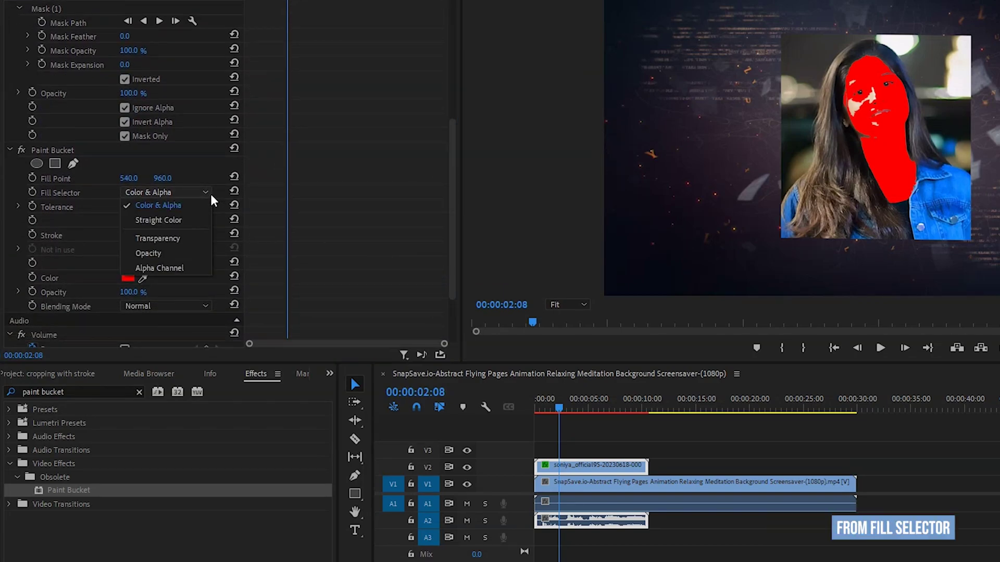
click(196, 270)
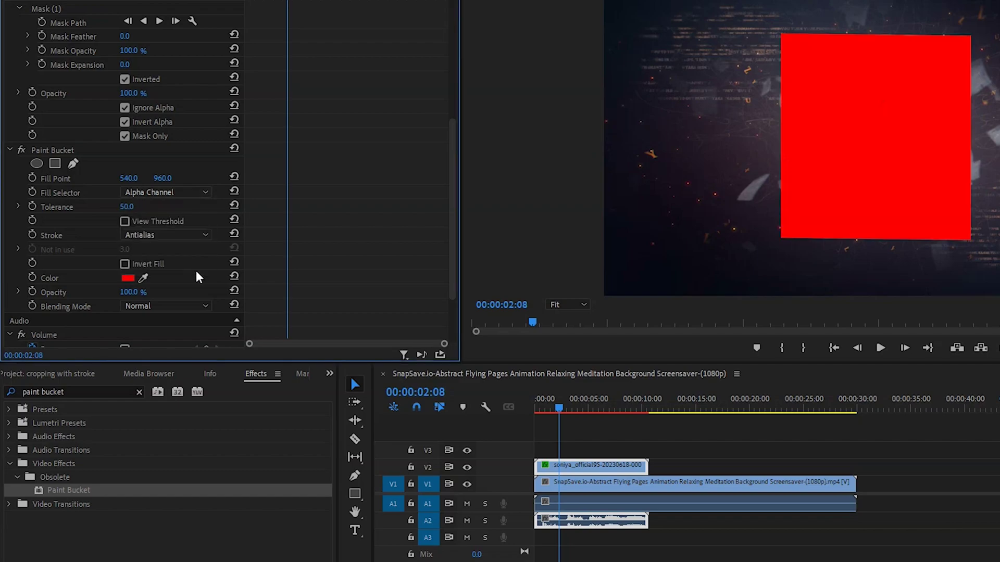
click(204, 235)
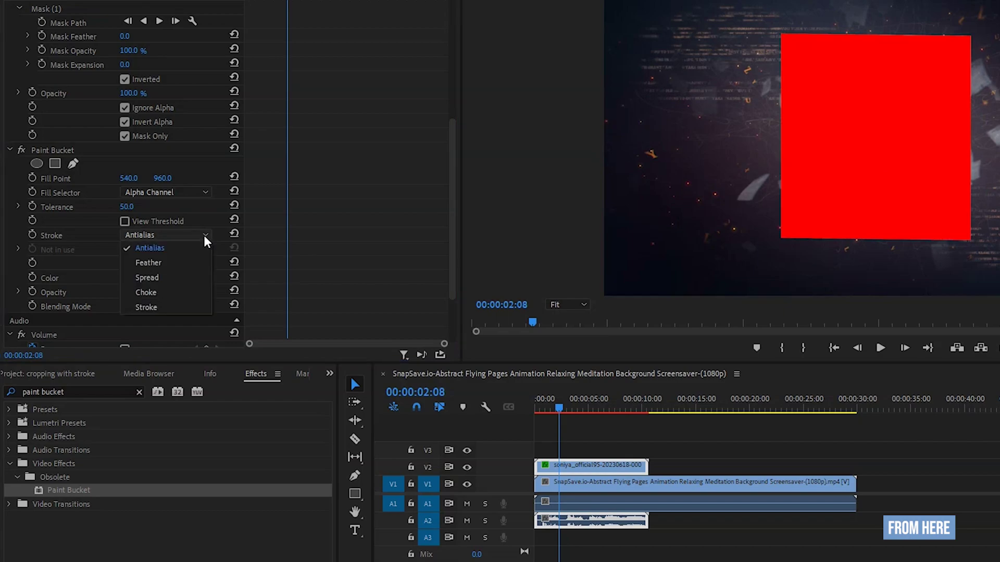
click(204, 305)
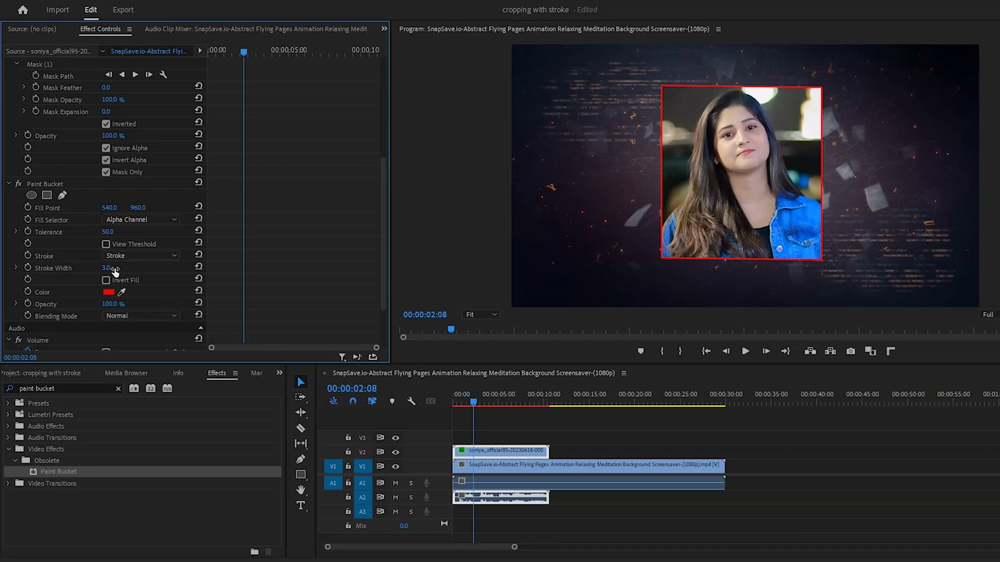
drag(114, 270, 127, 270)
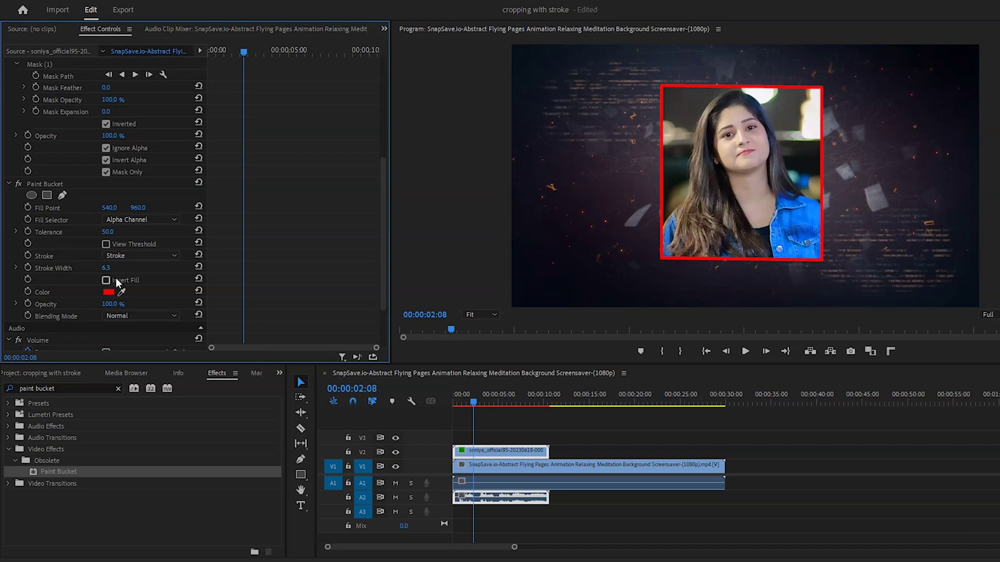
Change the Paint Bucket Color to white in the Color Picker.
click(108, 292)
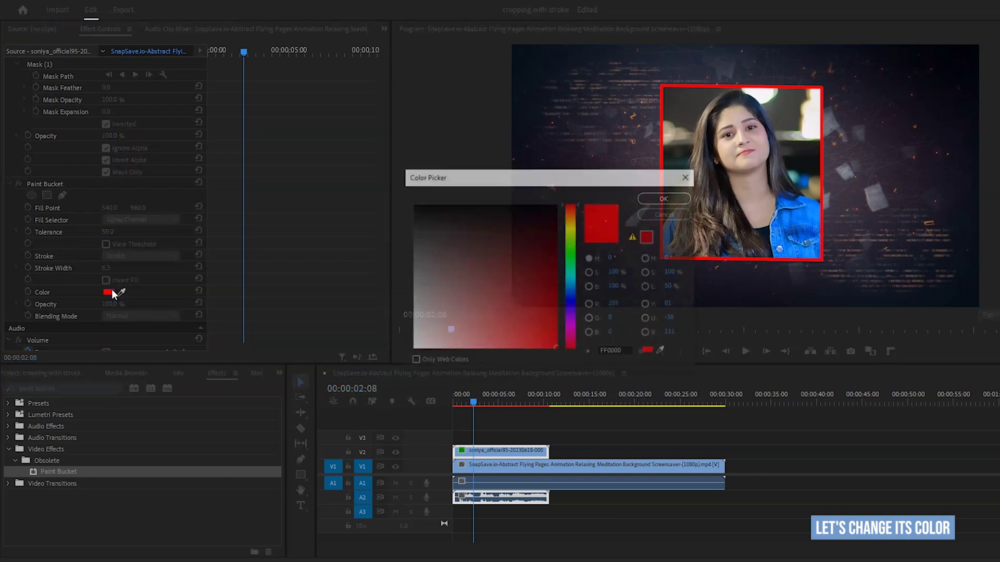
drag(422, 236, 404, 370)
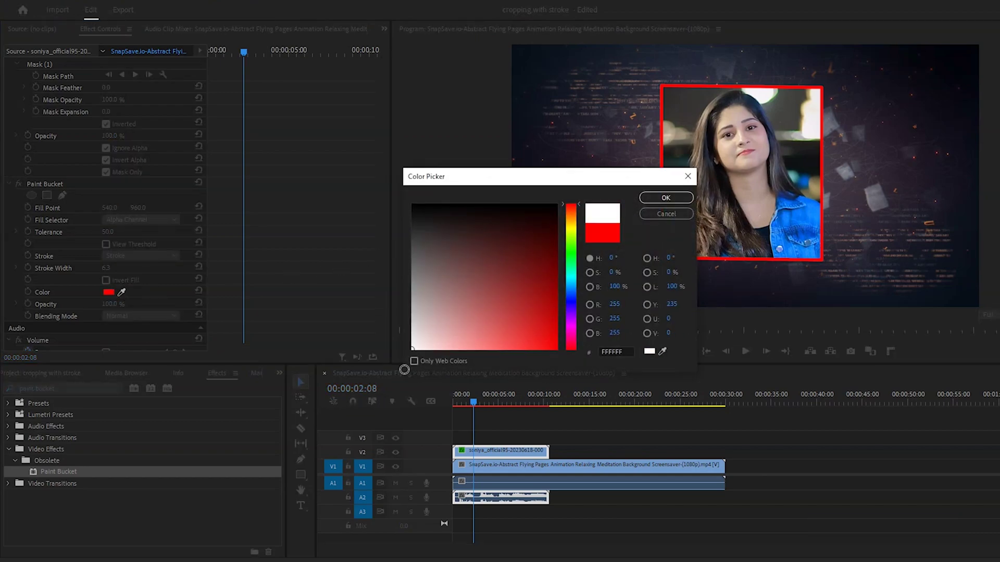
click(666, 198)
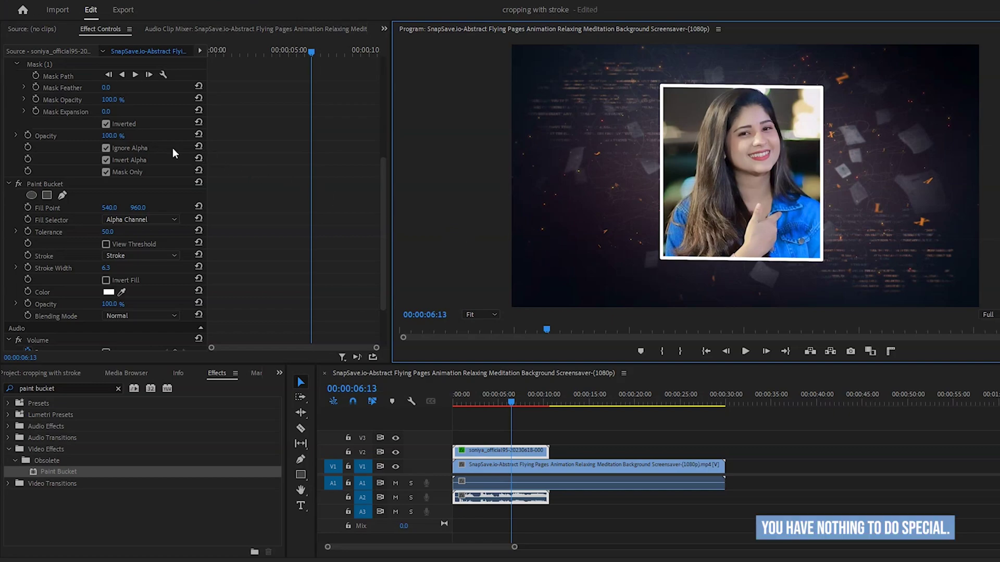
Scrub Alpha Adjust's Mask Expansion to 47.0 for rounded corners.
click(109, 112)
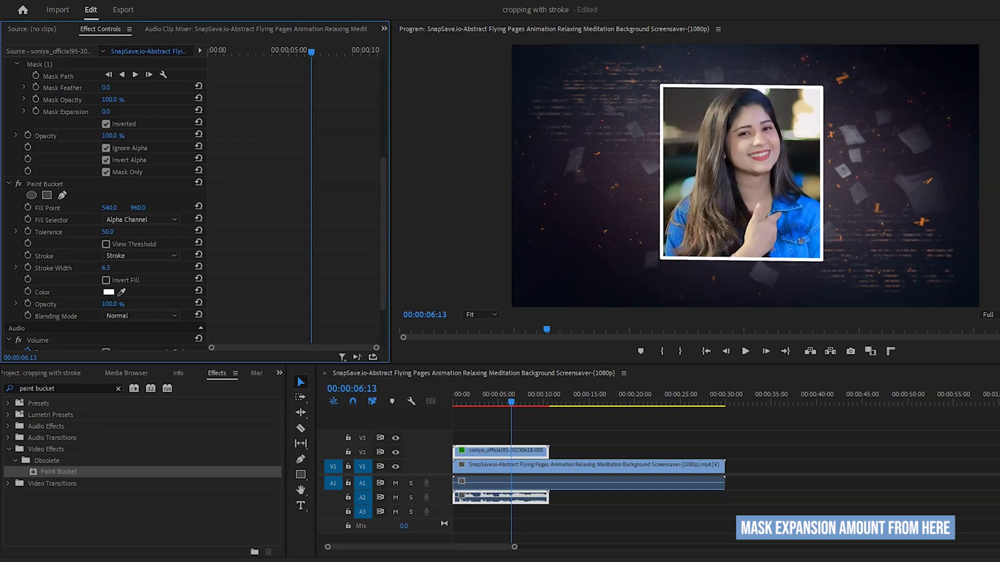
mouse_move(109, 111)
mouse_down()
mouse_move(157, 111)
mouse_move(119, 112)
mouse_up()
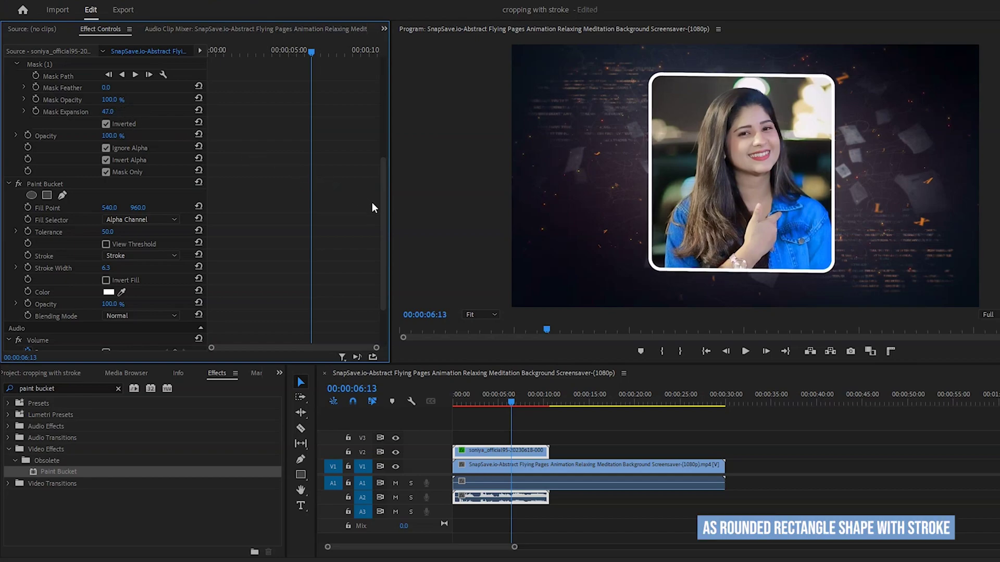
drag(384, 209, 390, 99)
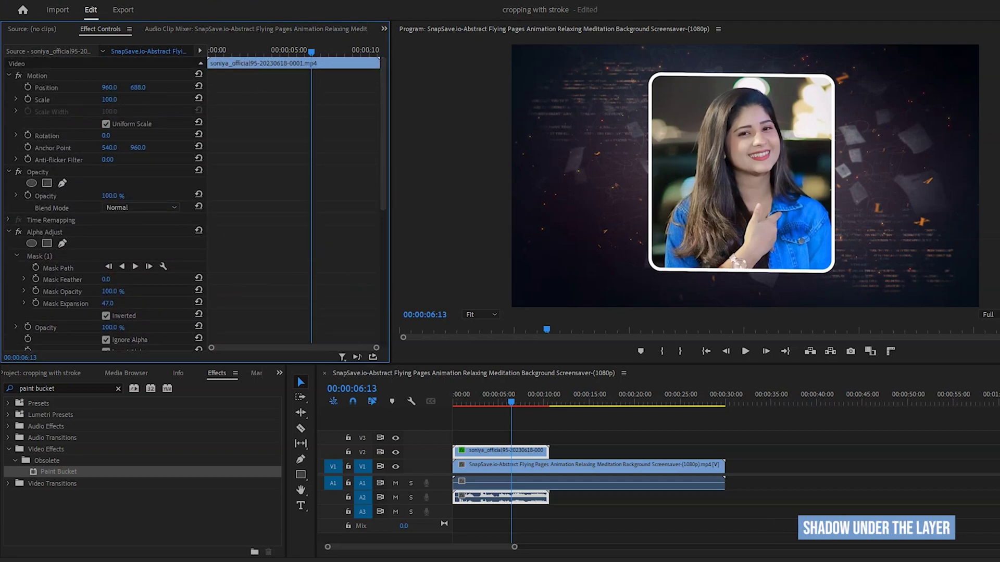
Scale the framed woman's photo to 92.0 and move it left to Position 450, 688.
drag(110, 100, 81, 88)
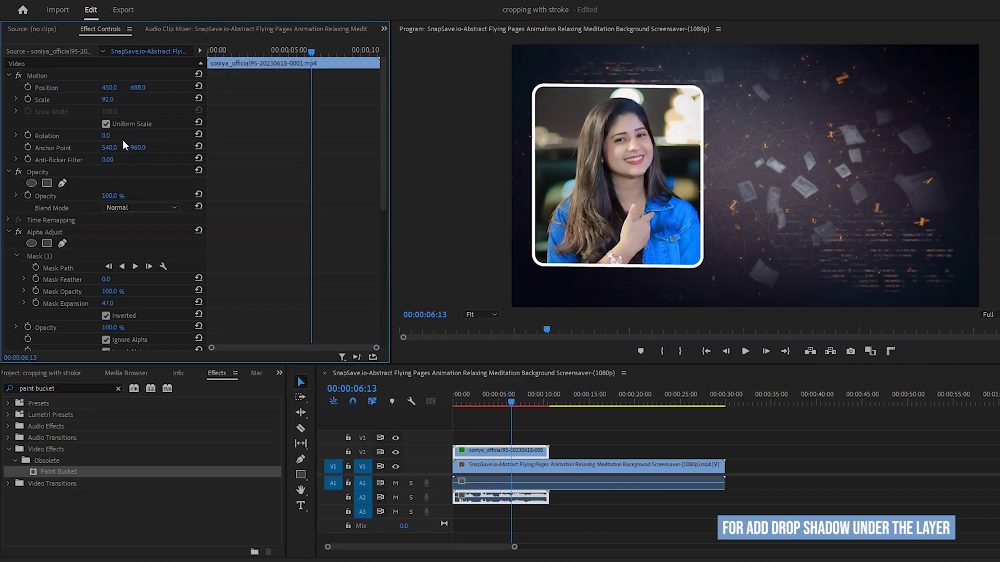
Search for 'drop shadow' and apply the Drop Shadow effect to the woman's clip on V2.
click(119, 388)
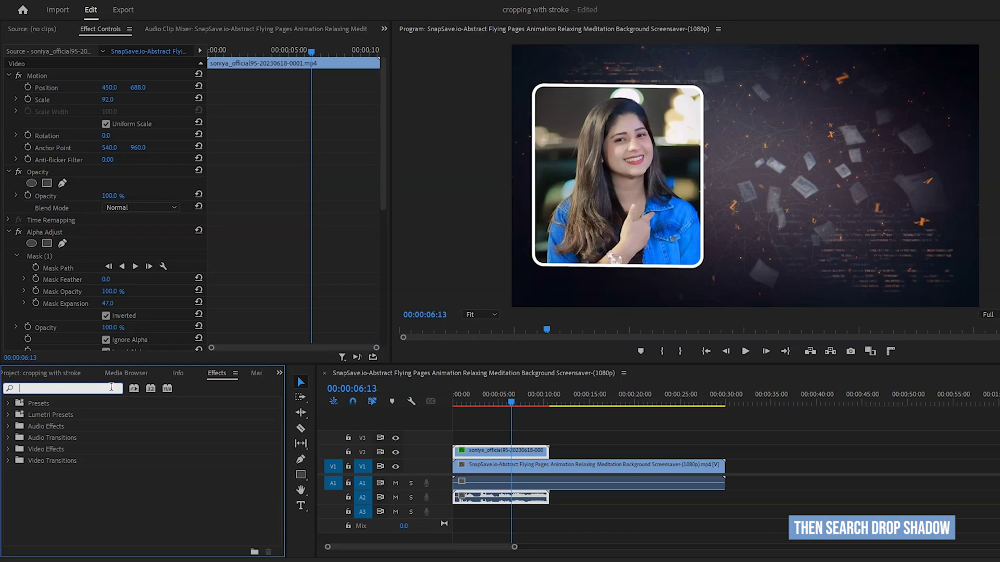
text(drop)
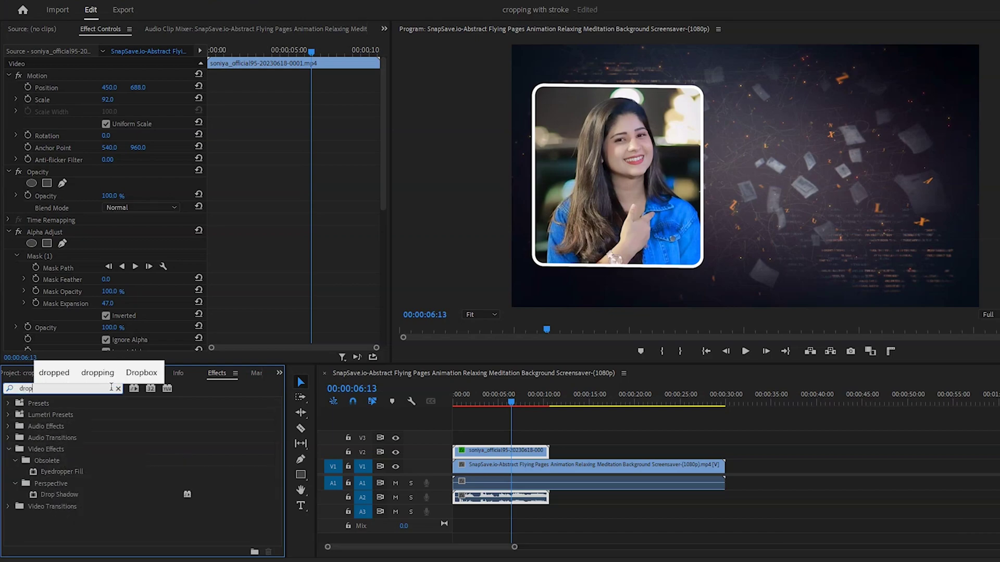
text( sh)
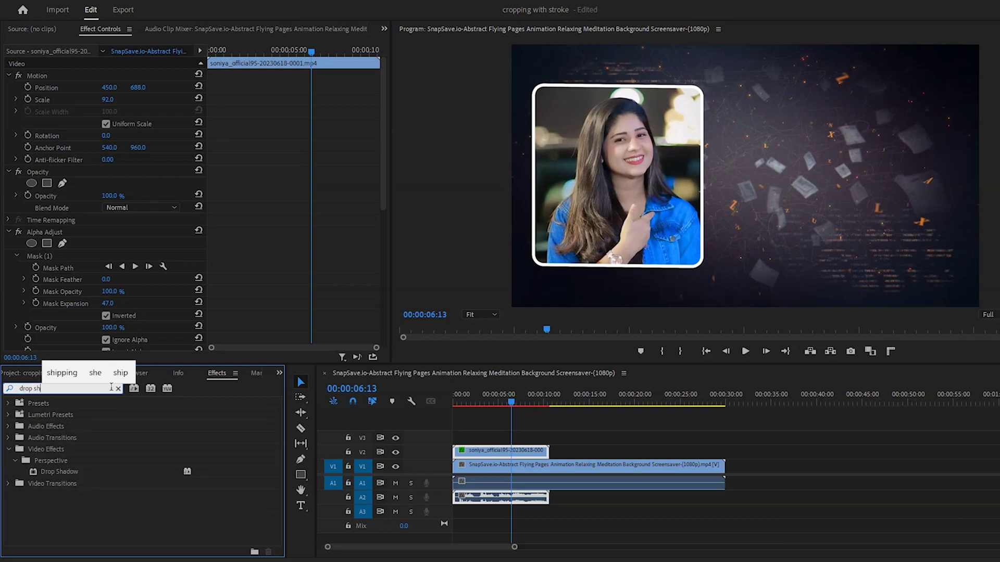
text(adow)
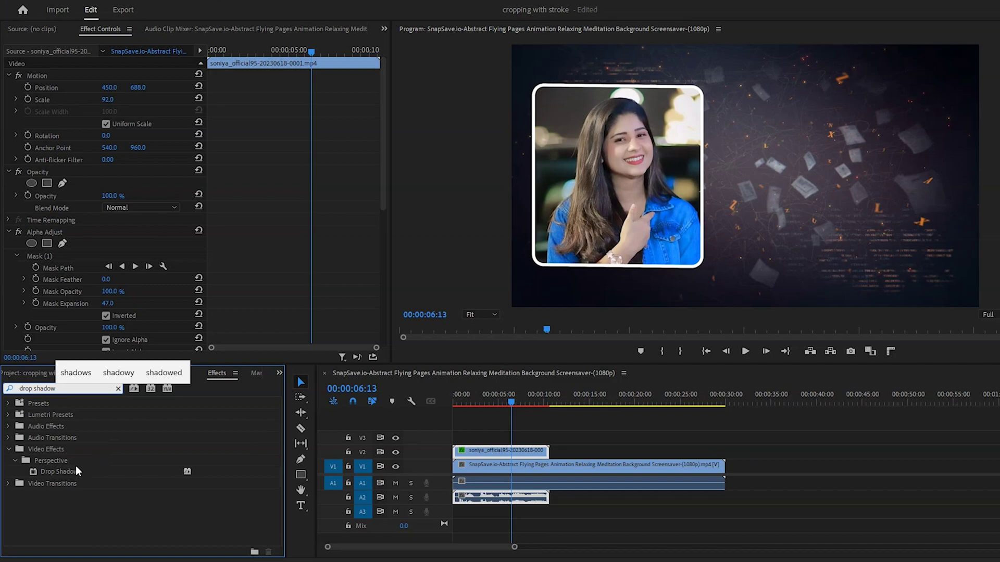
drag(64, 471, 483, 452)
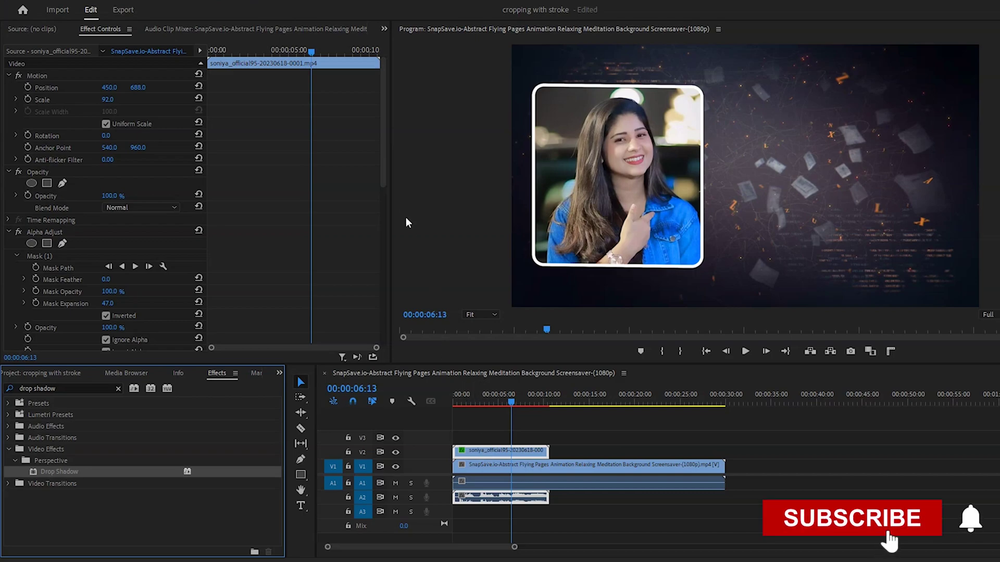
drag(386, 179, 379, 336)
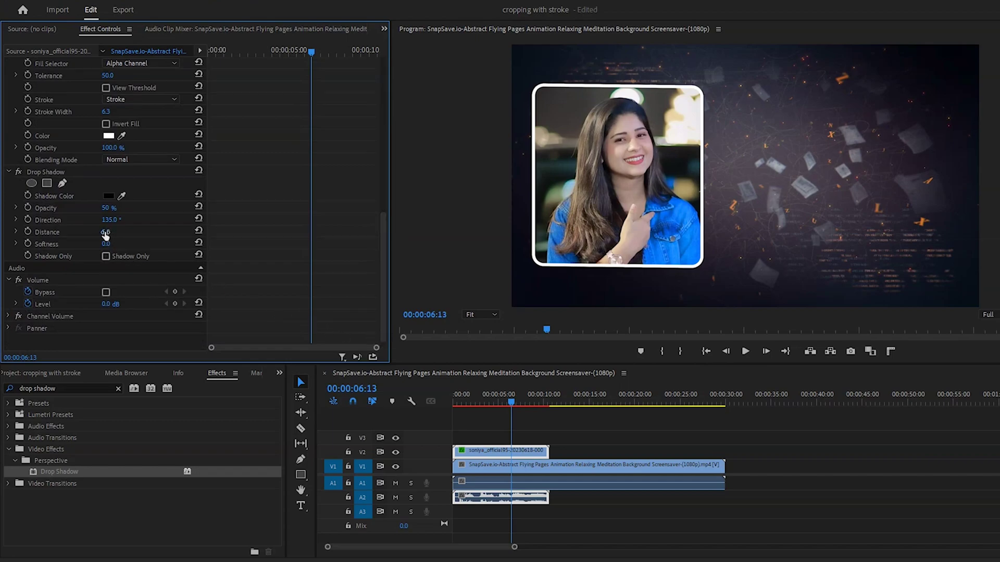
Set the Drop Shadow to distance about 17, softness 45, colour ECDFDF and 10% opacity.
drag(106, 231, 127, 231)
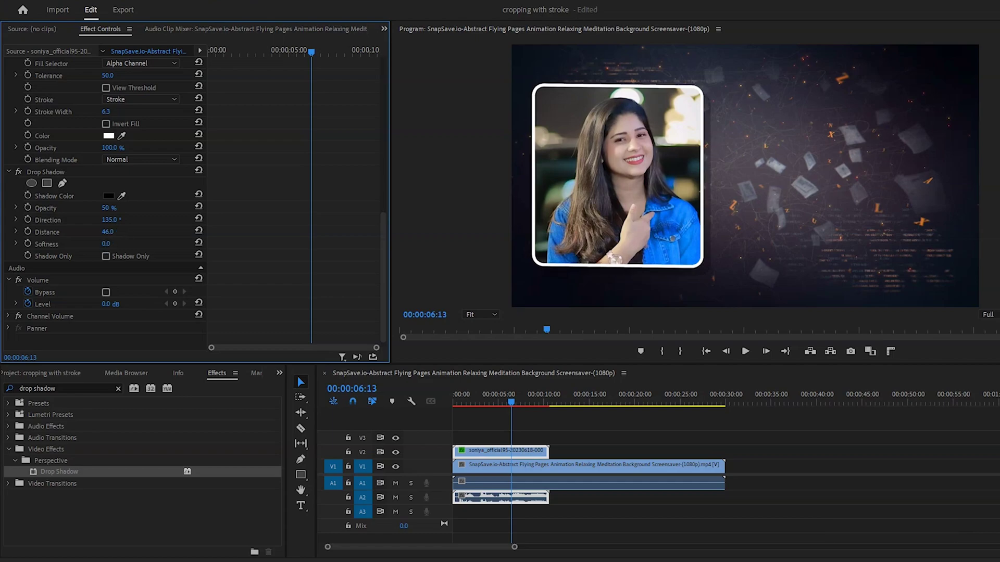
drag(105, 243, 127, 244)
click(109, 197)
drag(441, 258, 417, 341)
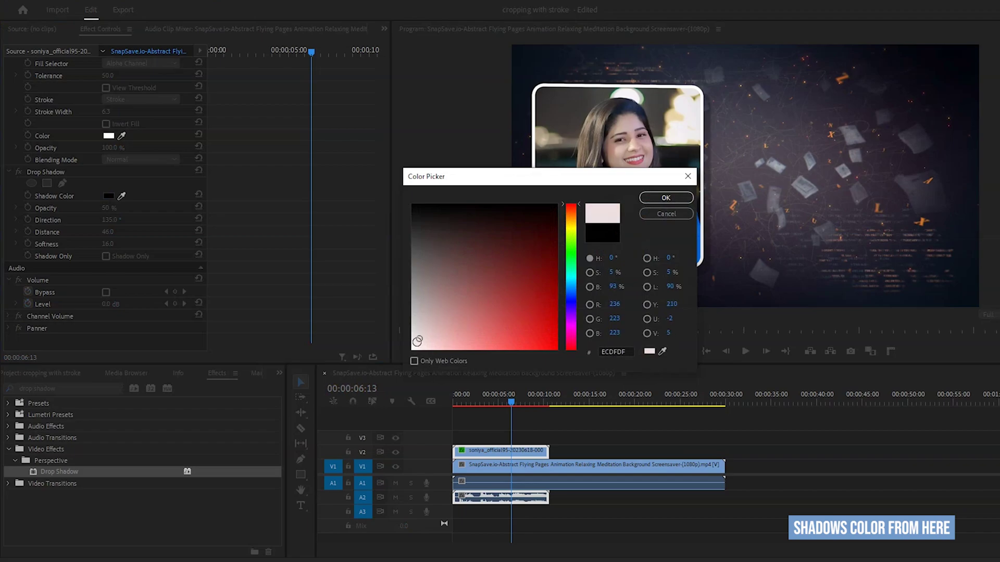
click(661, 198)
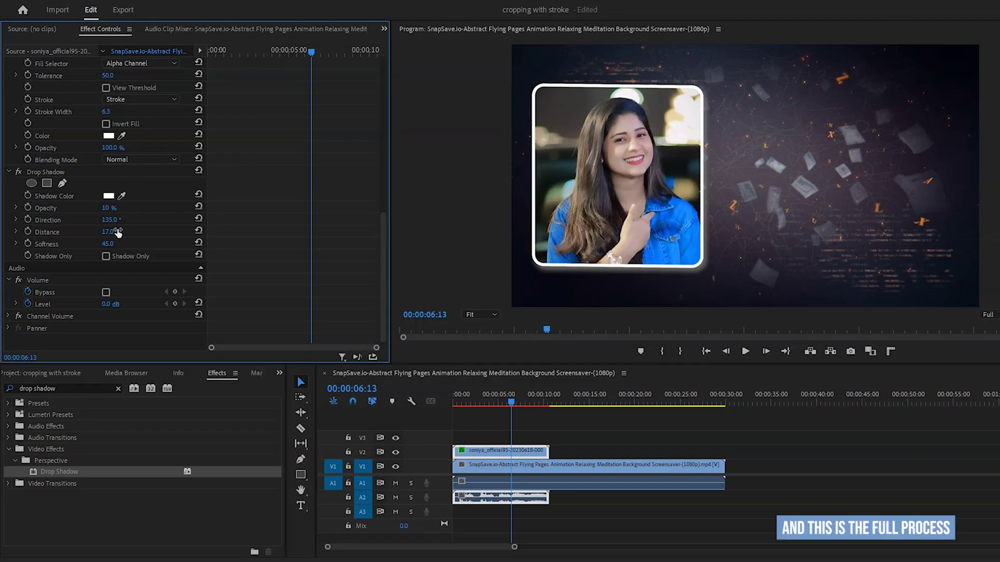
click(831, 219)
click(645, 512)
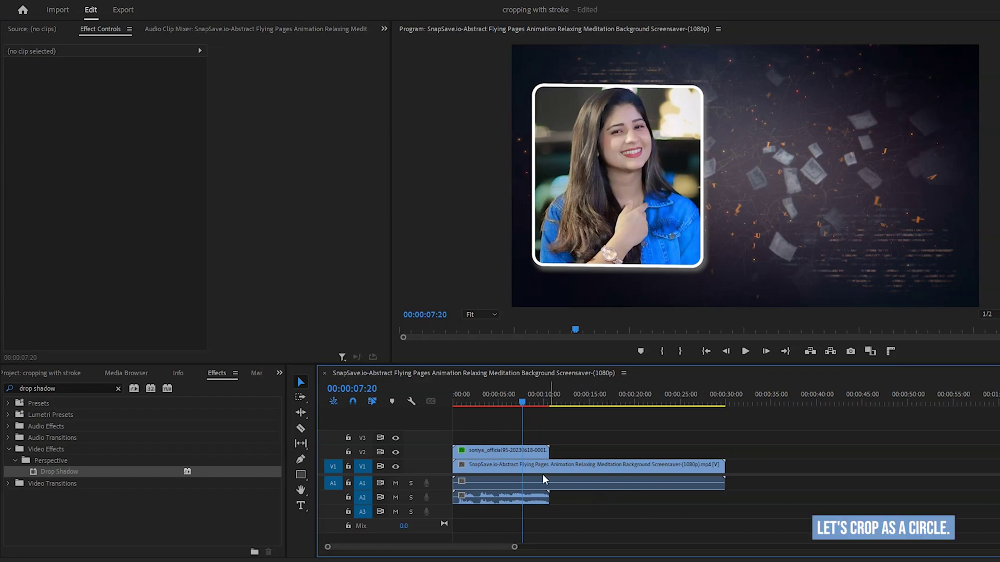
Place a second soniya clip on V2 after the first, with the playhead at 00:00:14:05.
click(281, 373)
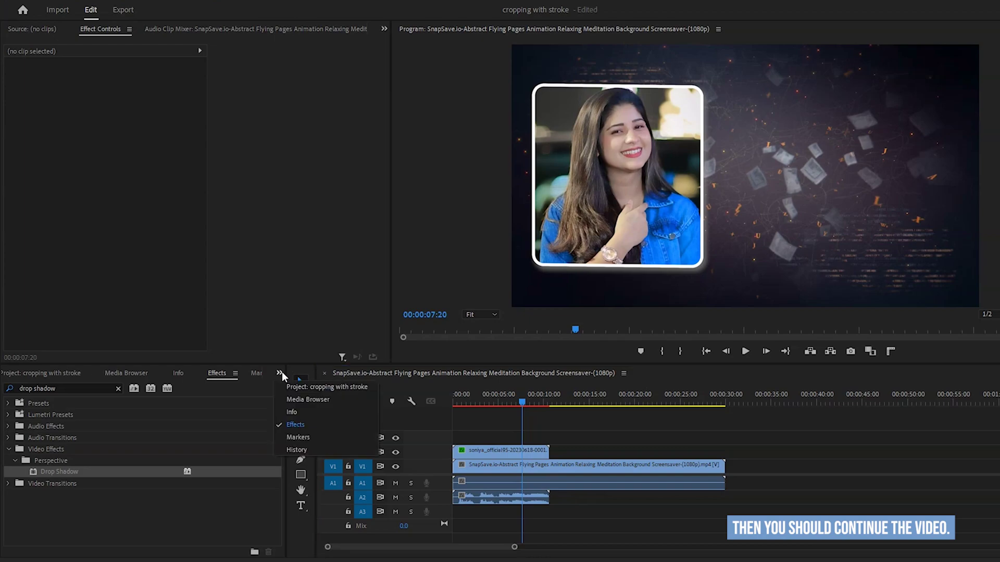
click(354, 389)
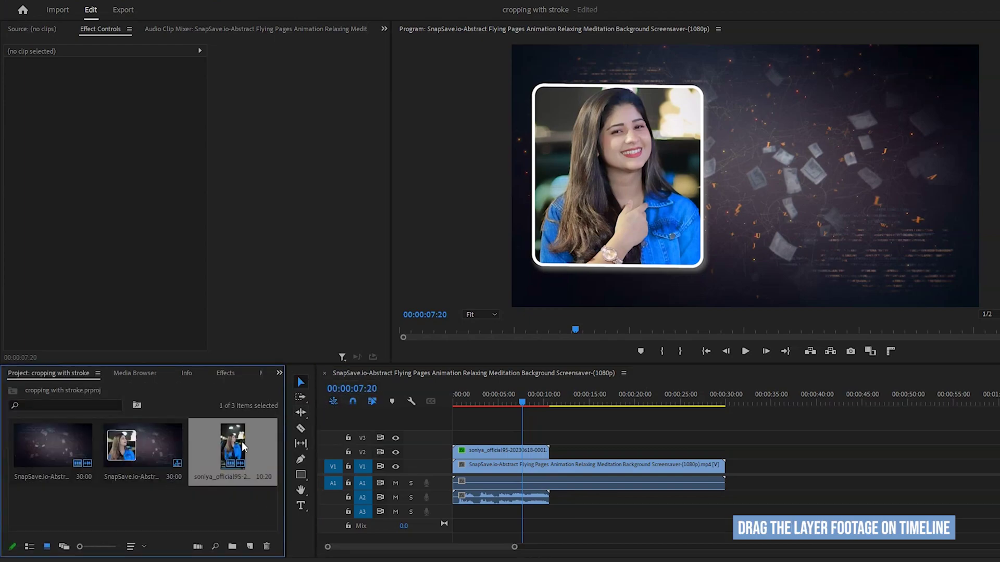
drag(241, 441, 568, 457)
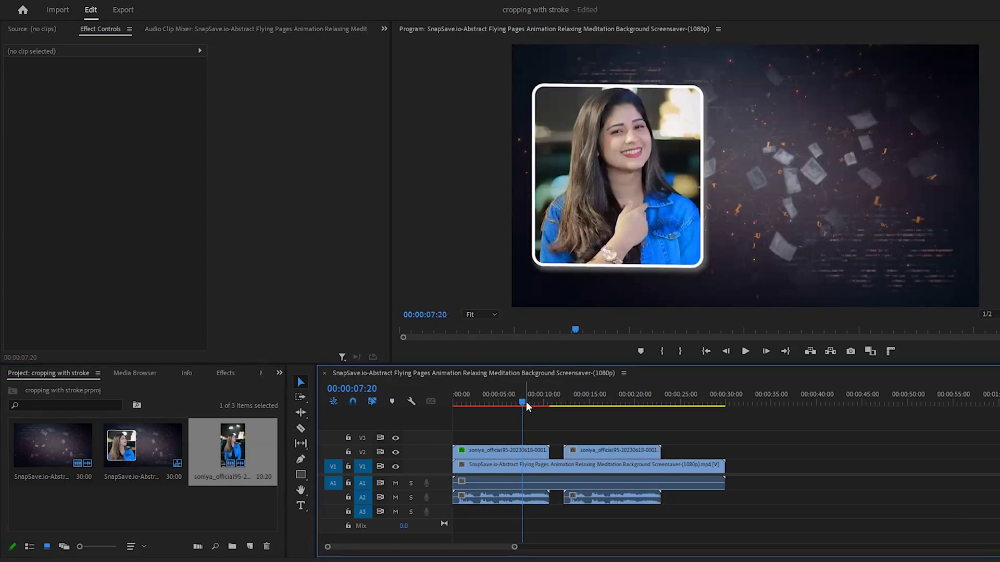
drag(527, 401, 584, 415)
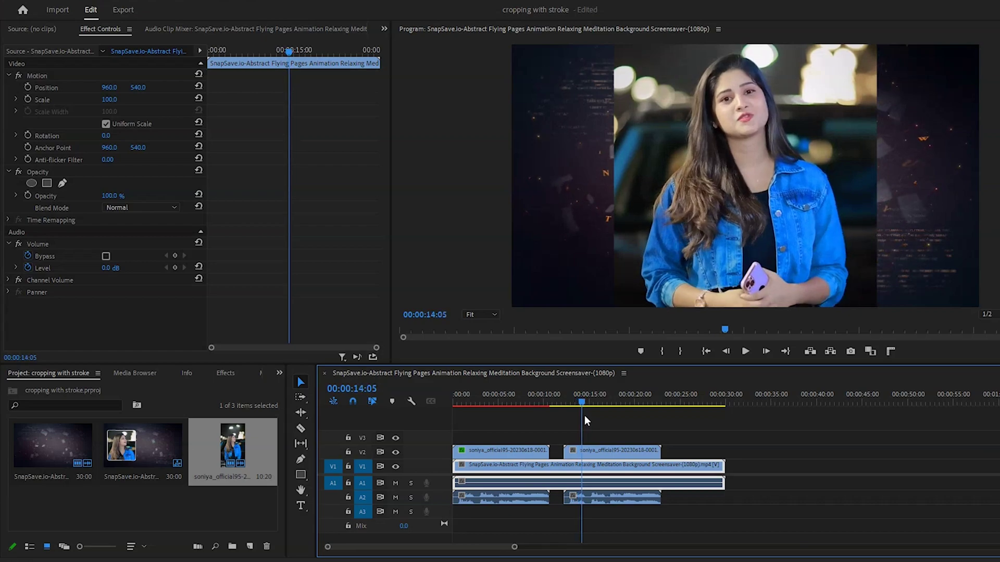
Search for 'alpha adjust' and apply Keying > Alpha Adjust to the second woman clip on V2.
click(283, 374)
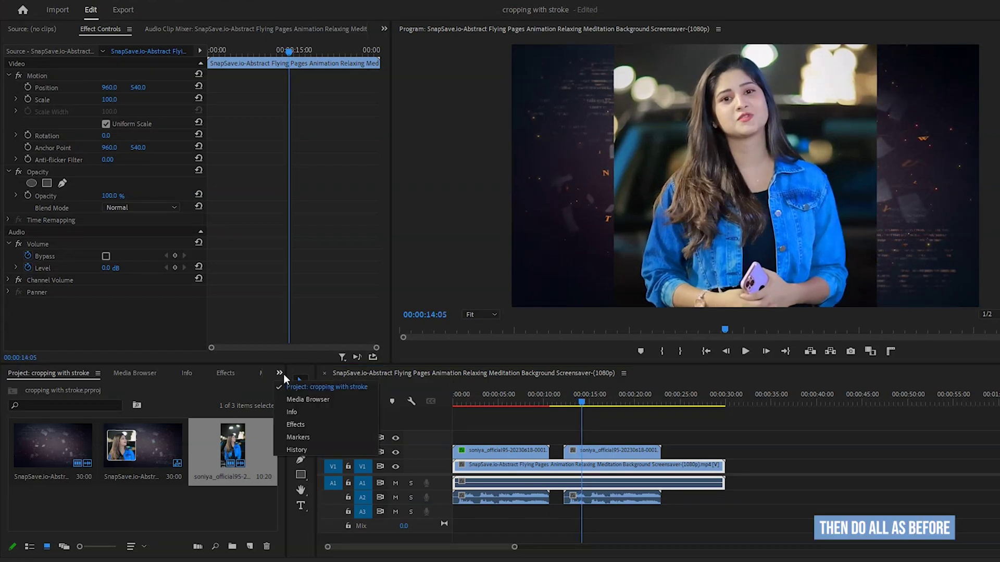
click(333, 421)
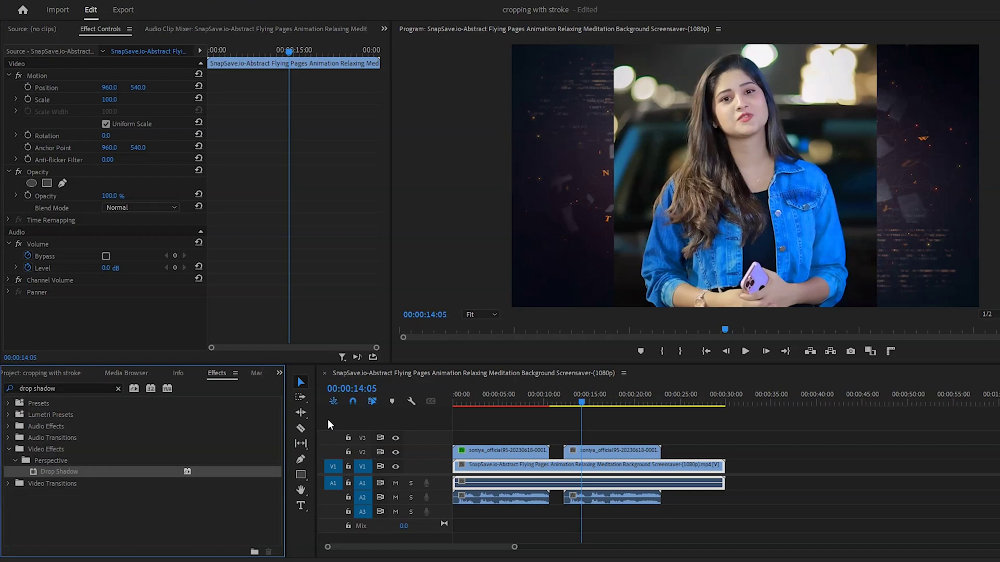
click(118, 388)
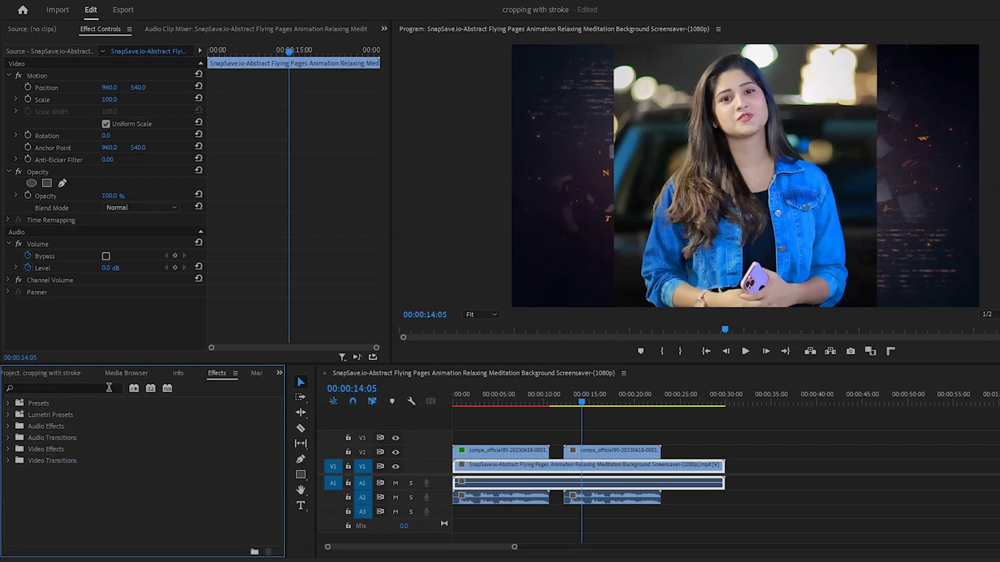
text(alpha)
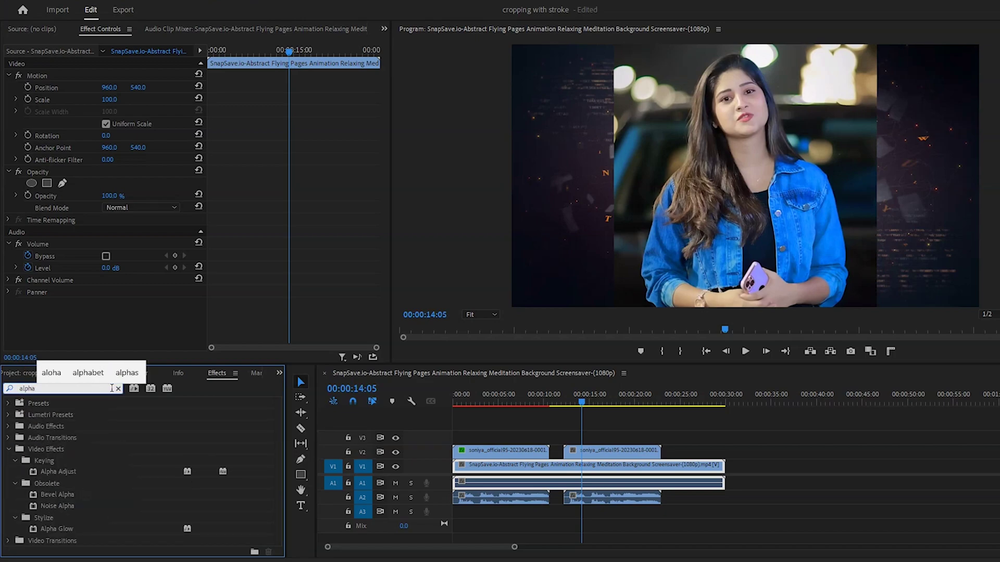
text( adjust)
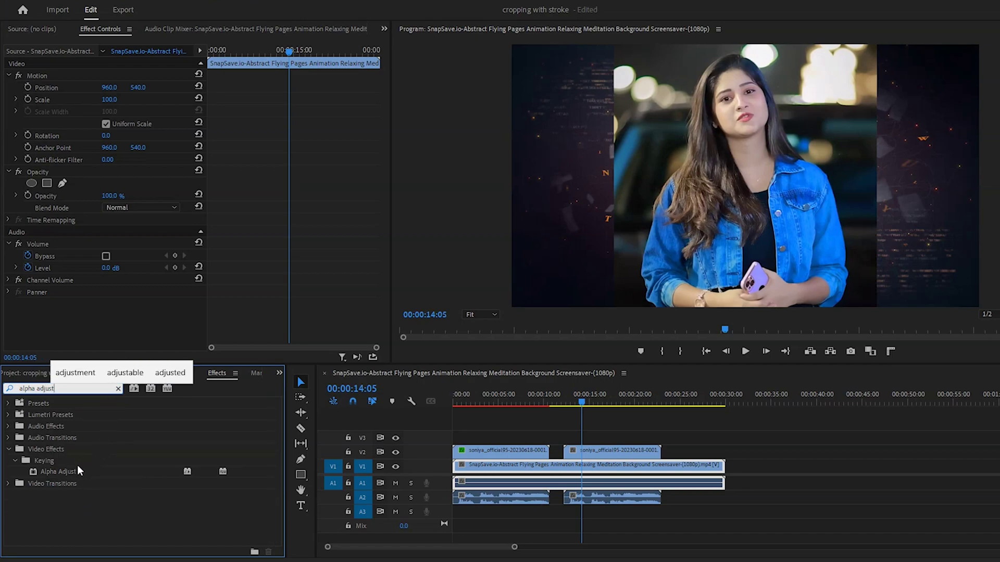
drag(66, 470, 617, 451)
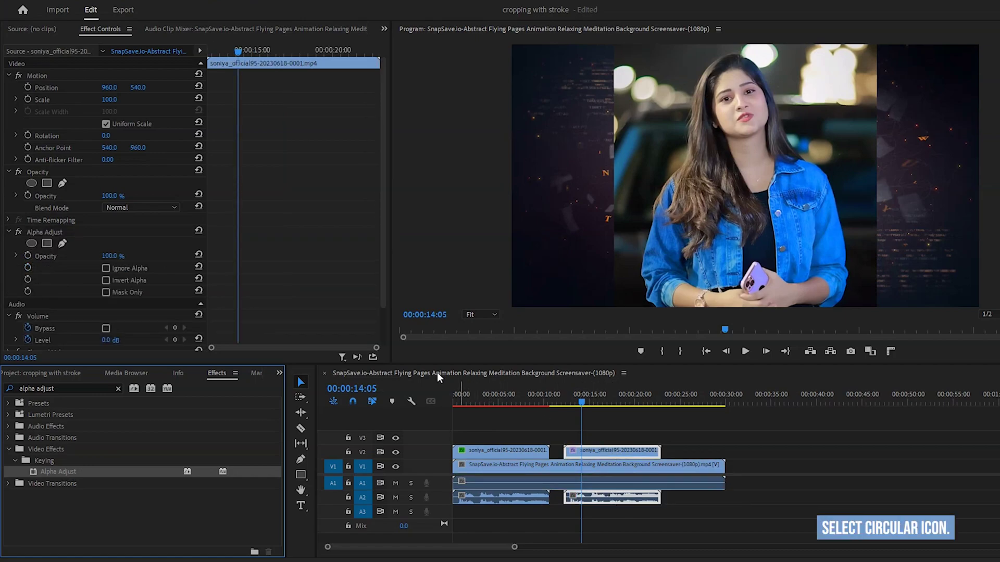
Add an ellipse mask under Alpha Adjust, make it a circle, and position it over her face.
click(35, 246)
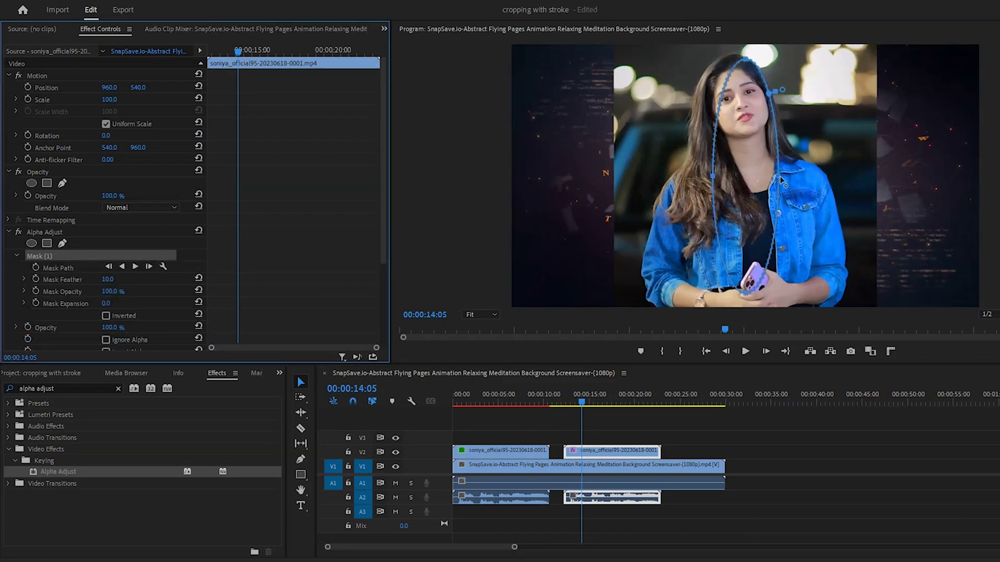
drag(780, 176, 880, 193)
drag(808, 179, 750, 137)
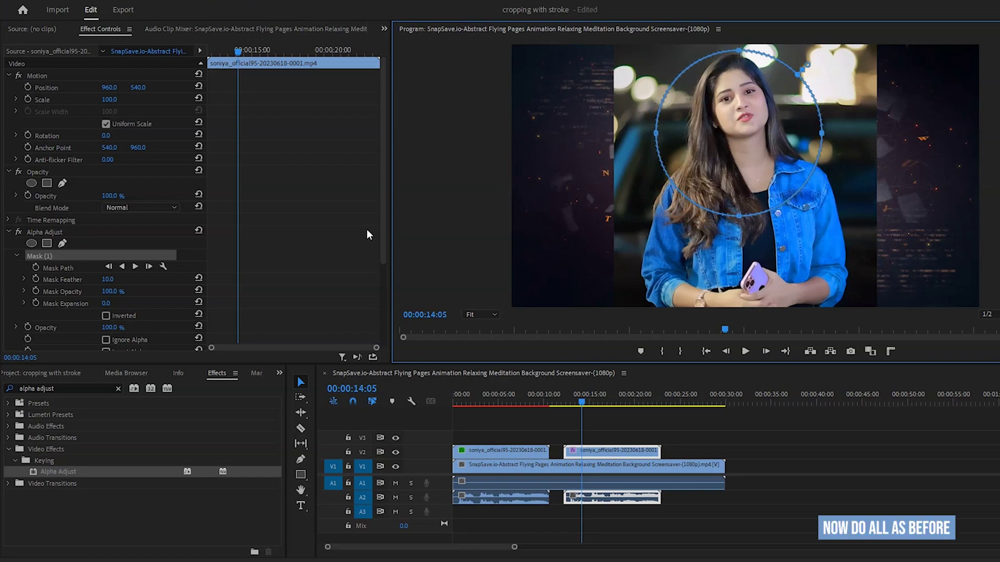
Turn on Inverted, Mask Only, Invert Alpha and Ignore Alpha in Alpha Adjust to show the circular cutout.
click(106, 315)
scroll(174, 298, down, 2)
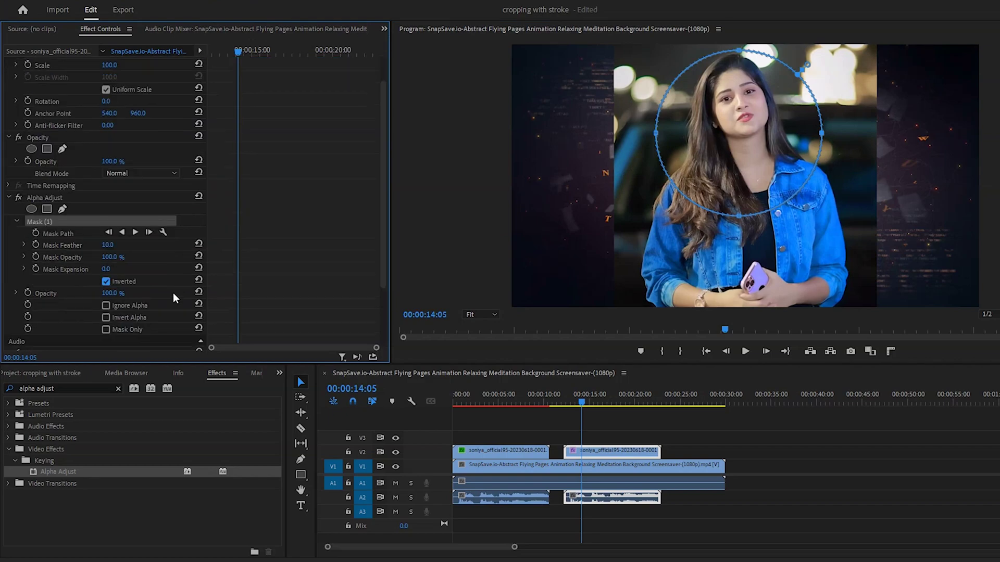
click(109, 329)
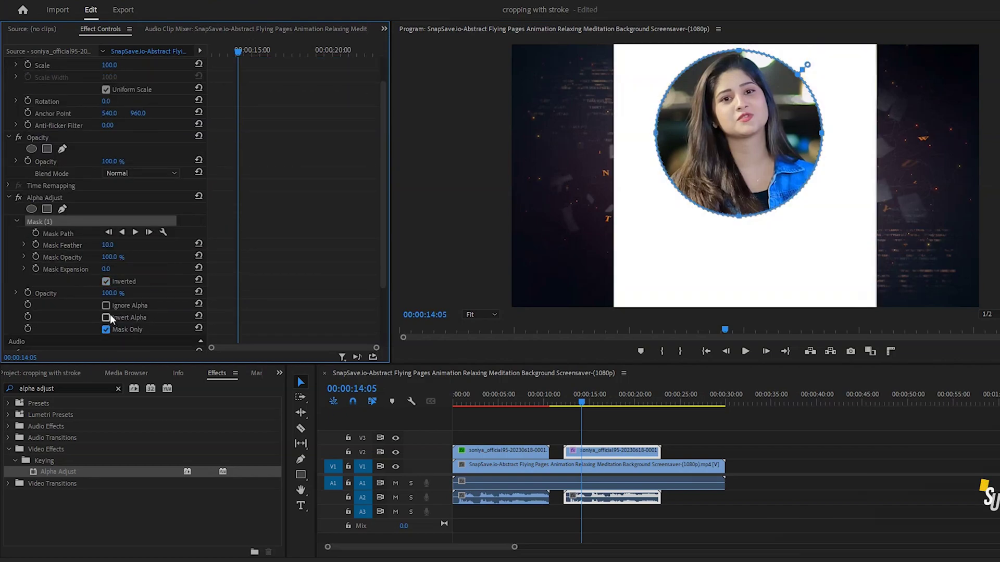
click(109, 316)
click(106, 305)
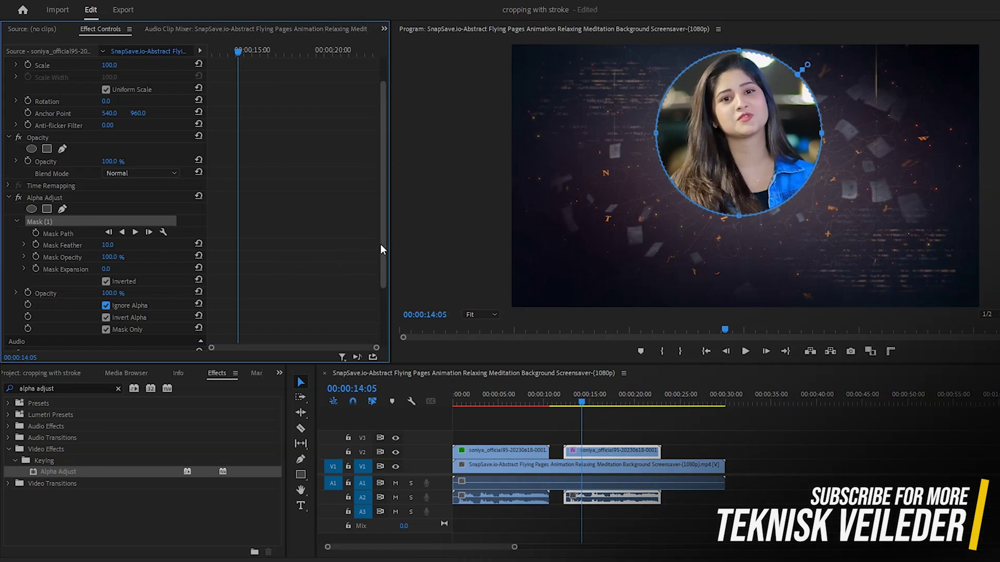
Move the circle clip lower to Position 960, 691 and clear the Effects search.
scroll(380, 242, up, 2)
drag(138, 87, 216, 87)
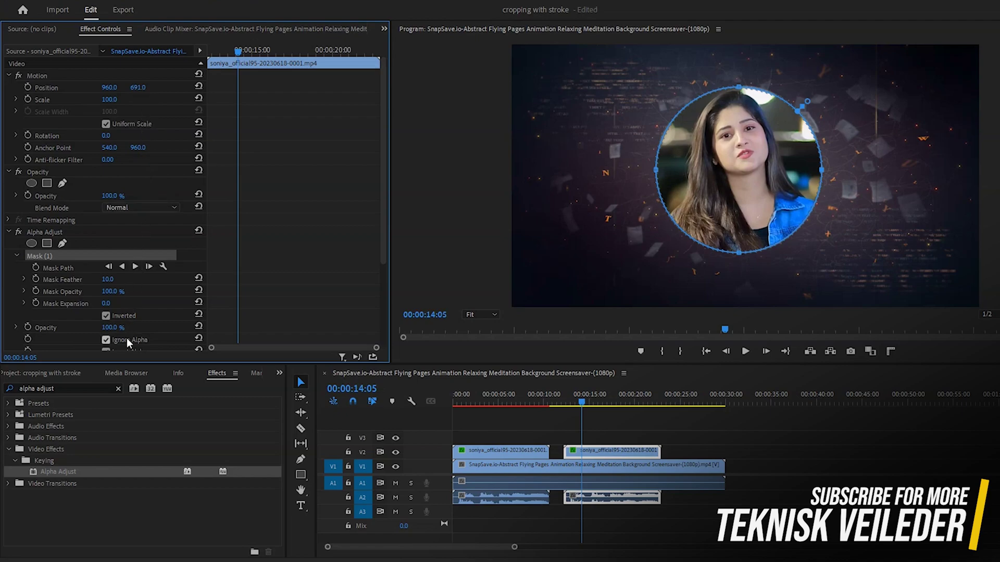
click(118, 388)
Search for 'paint bucket' and apply Obsolete > Paint Bucket to the circle clip on V2.
click(112, 387)
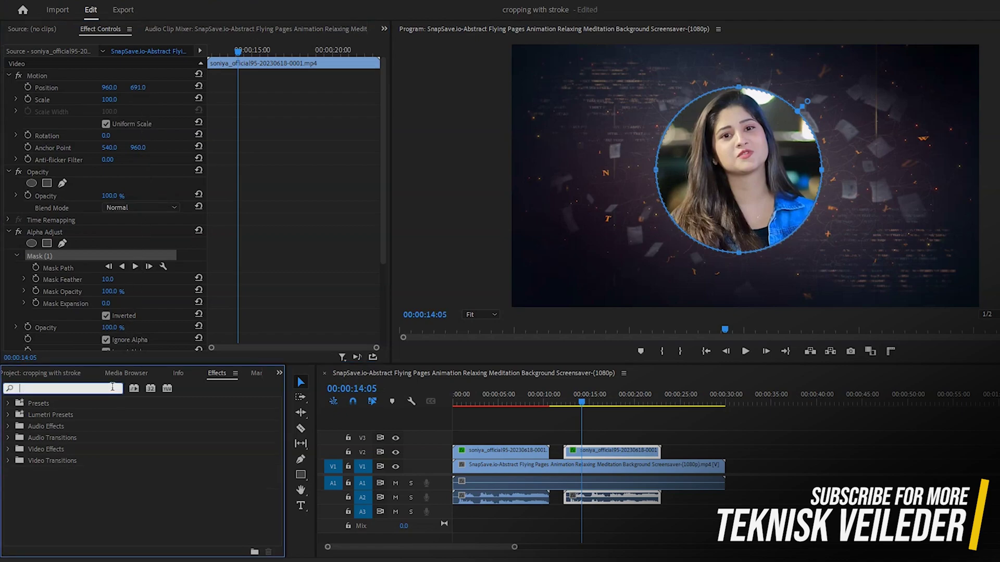
text(p)
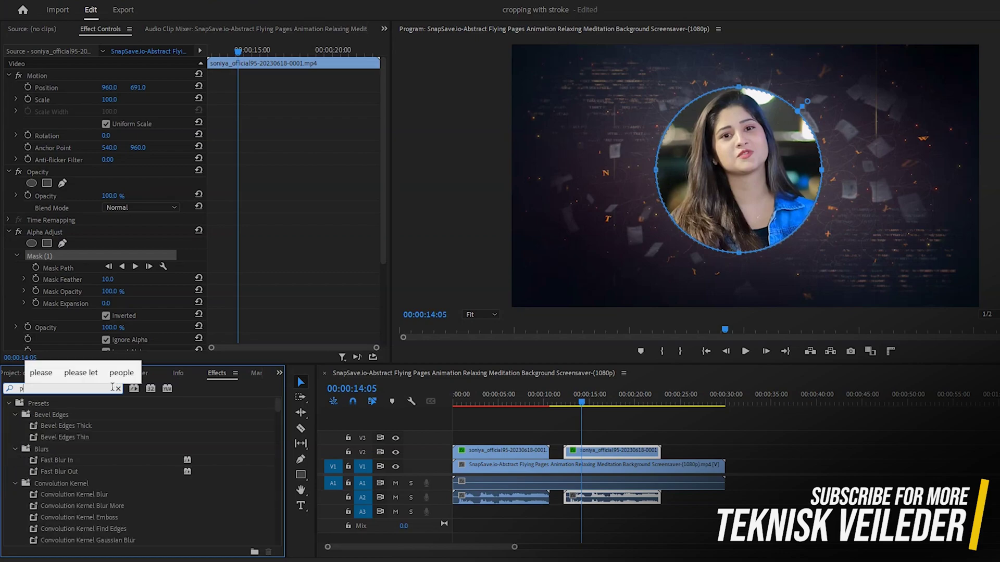
text(aint bucket)
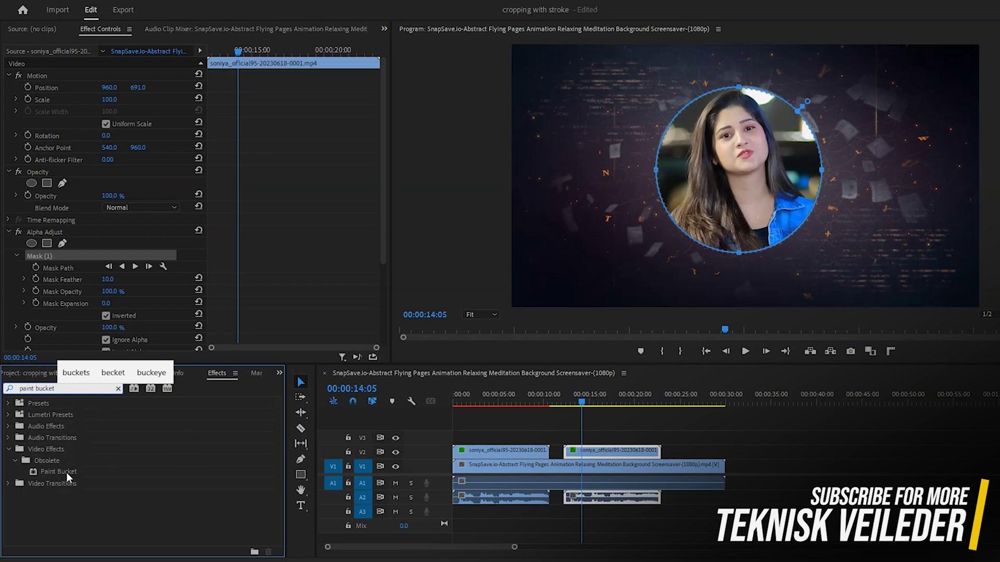
mouse_move(67, 473)
mouse_down()
mouse_move(122, 456)
mouse_move(419, 429)
mouse_move(556, 439)
mouse_move(610, 454)
mouse_up()
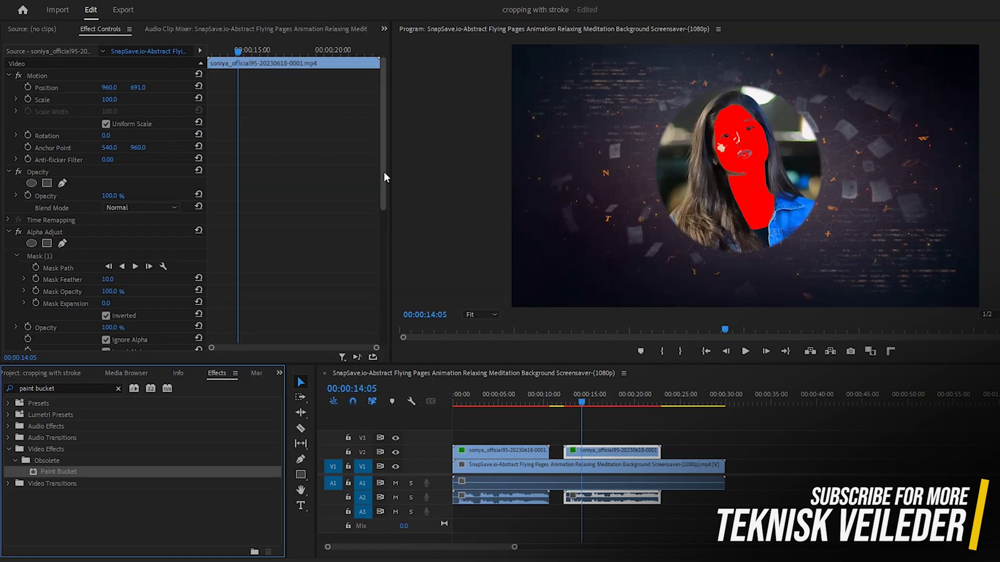
drag(383, 172, 379, 276)
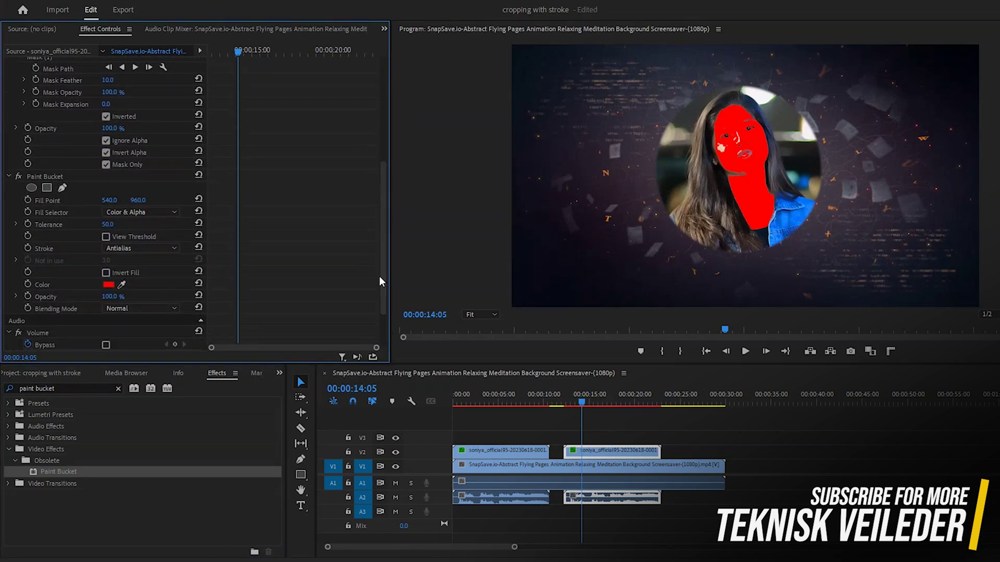
Set Paint Bucket's Fill Selector to Alpha Channel, Stroke to Stroke, and Stroke Width to 8.4.
click(170, 210)
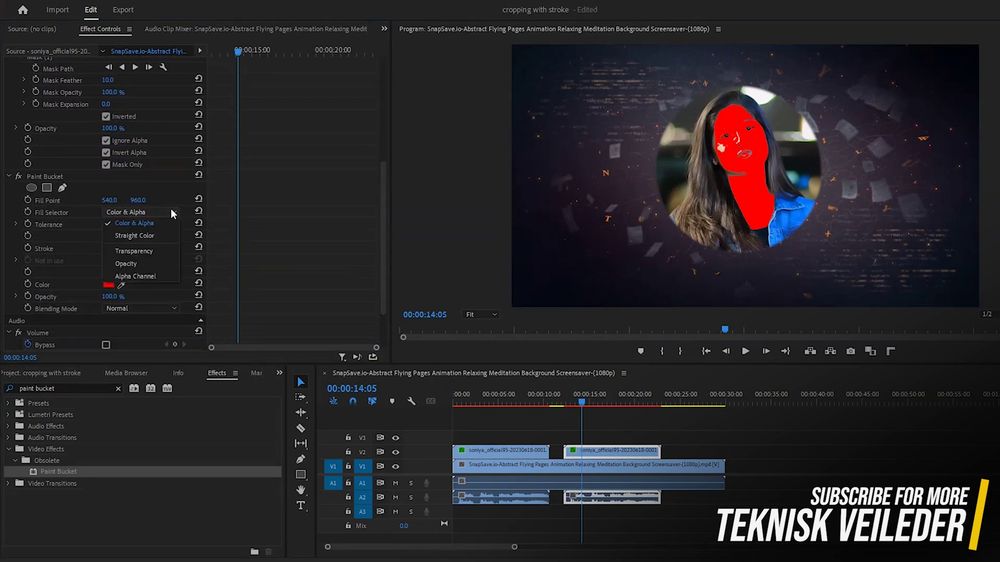
click(162, 271)
click(163, 251)
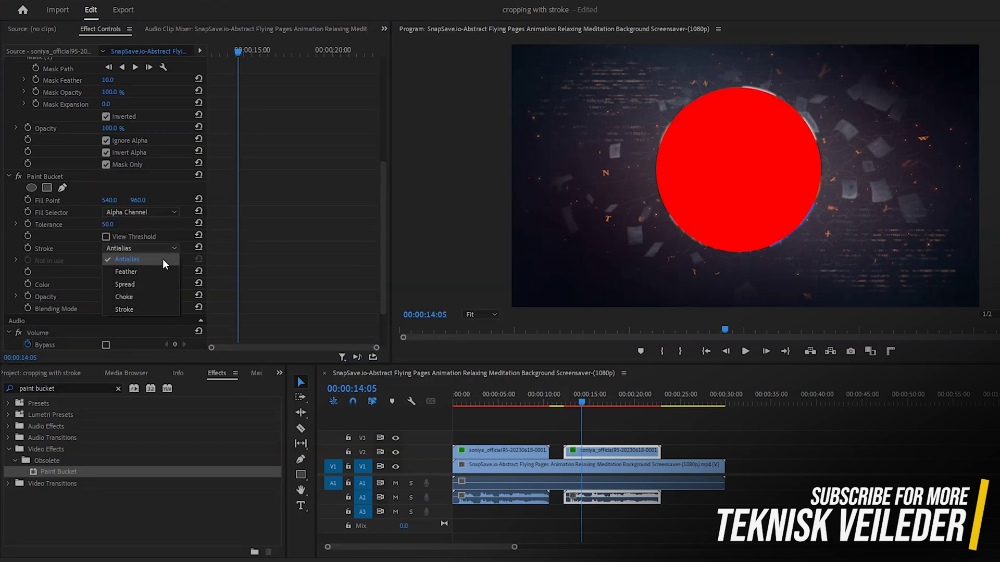
click(163, 307)
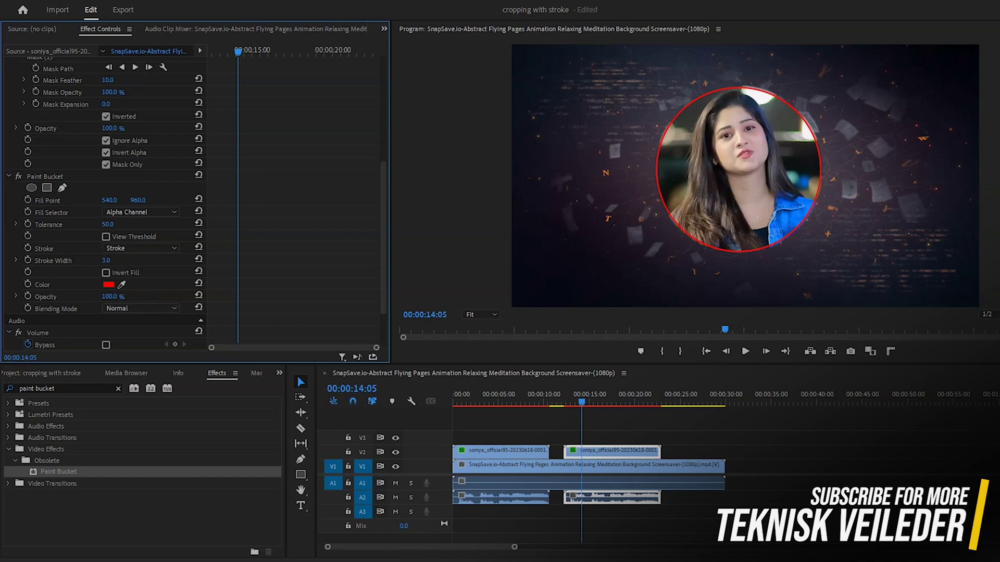
drag(106, 260, 132, 260)
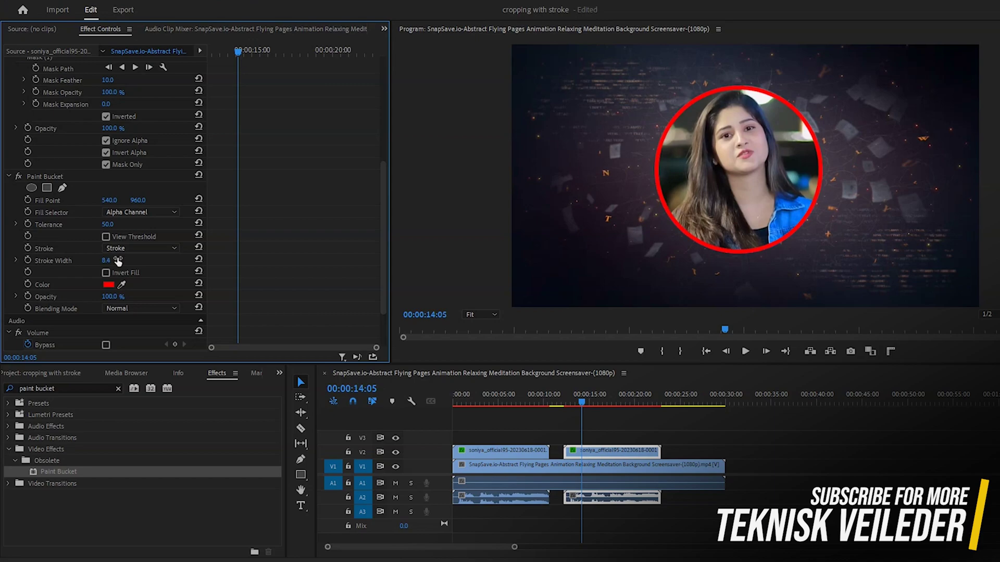
Set the circle mask's Mask Feather to 0.
click(117, 78)
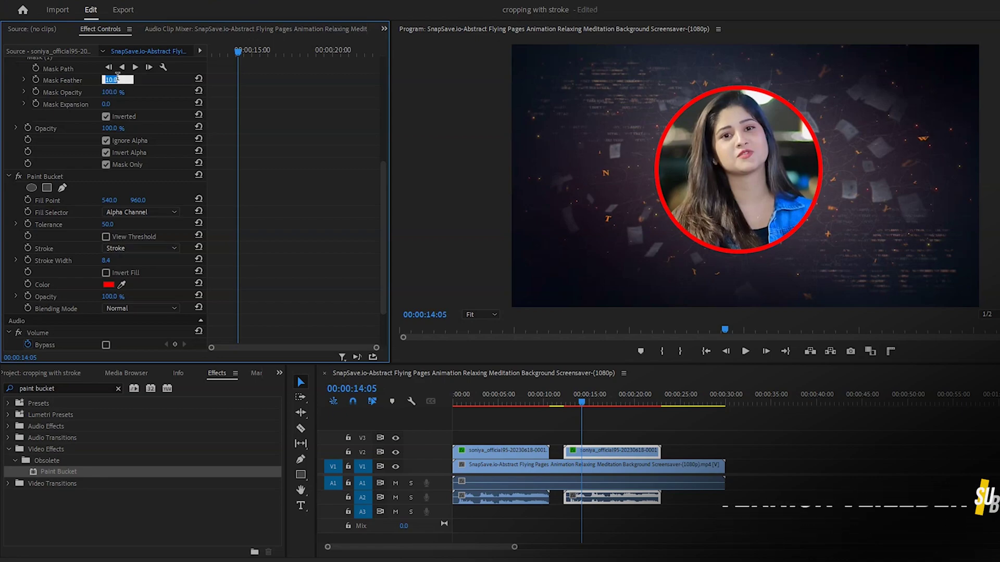
text(0)
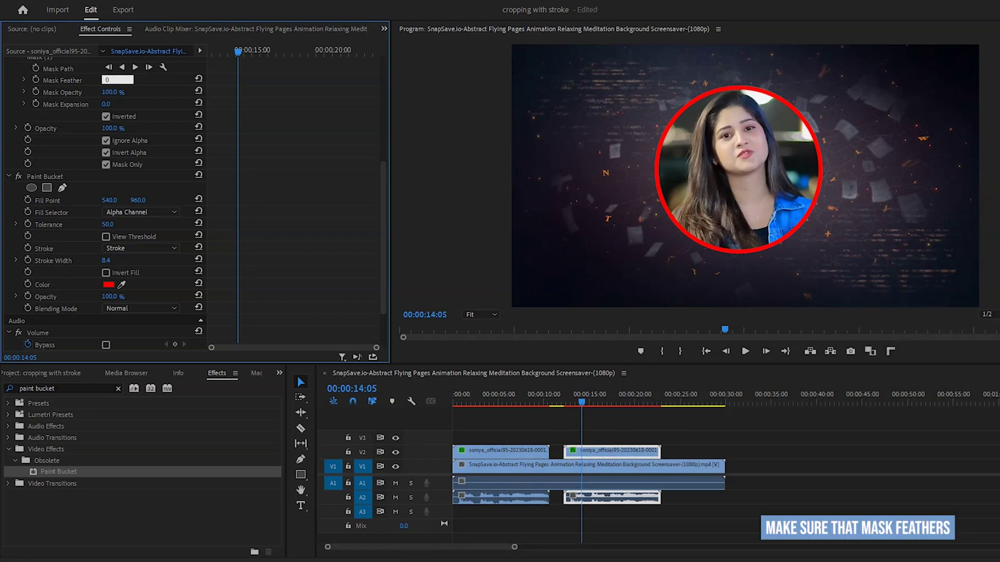
key(Return)
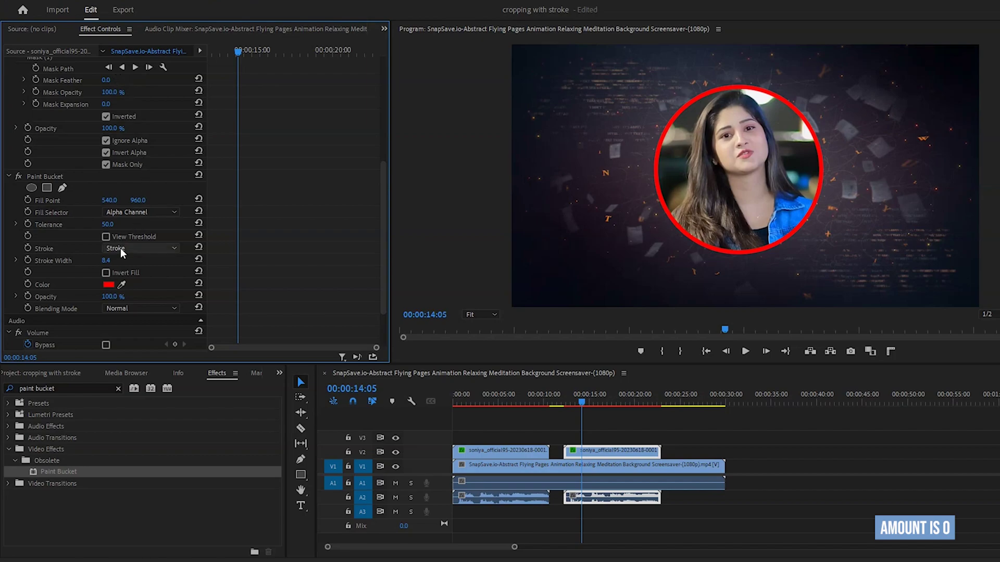
Change the Paint Bucket ring colour to purple 5D60D0.
click(108, 285)
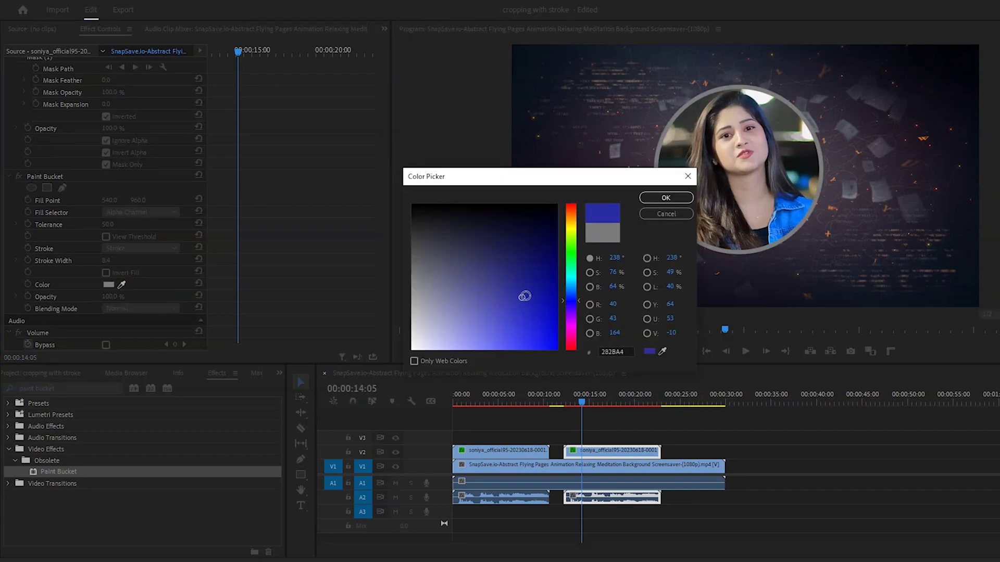
mouse_move(519, 292)
mouse_down()
mouse_move(547, 321)
mouse_move(511, 261)
mouse_move(492, 323)
mouse_up()
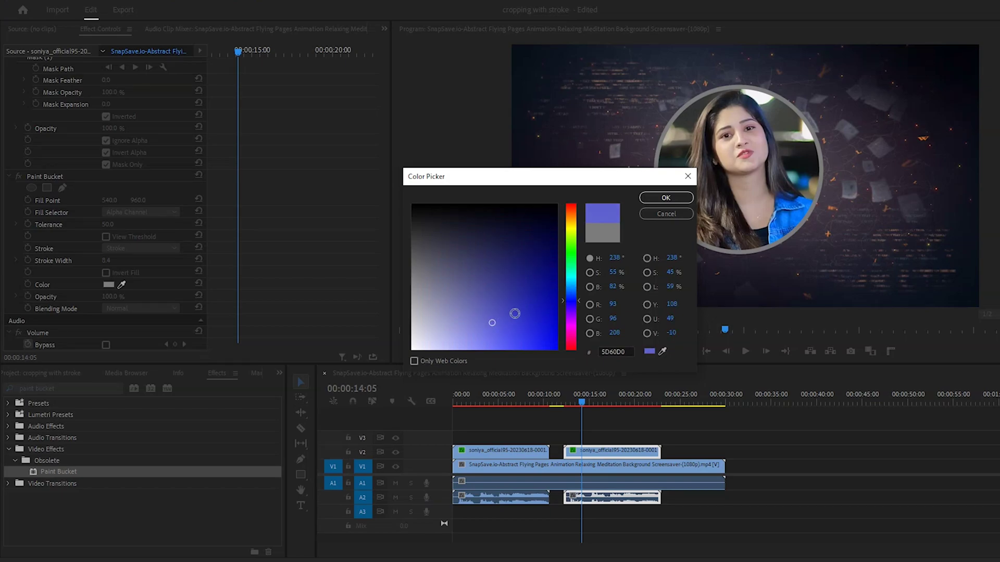
click(676, 201)
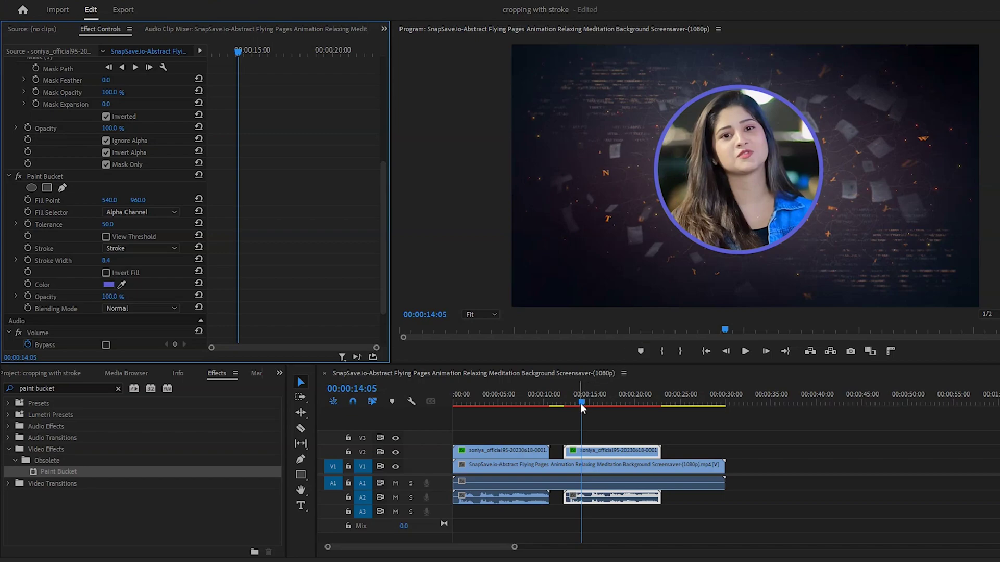
mouse_move(580, 403)
mouse_down()
mouse_move(551, 412)
mouse_move(561, 408)
mouse_up()
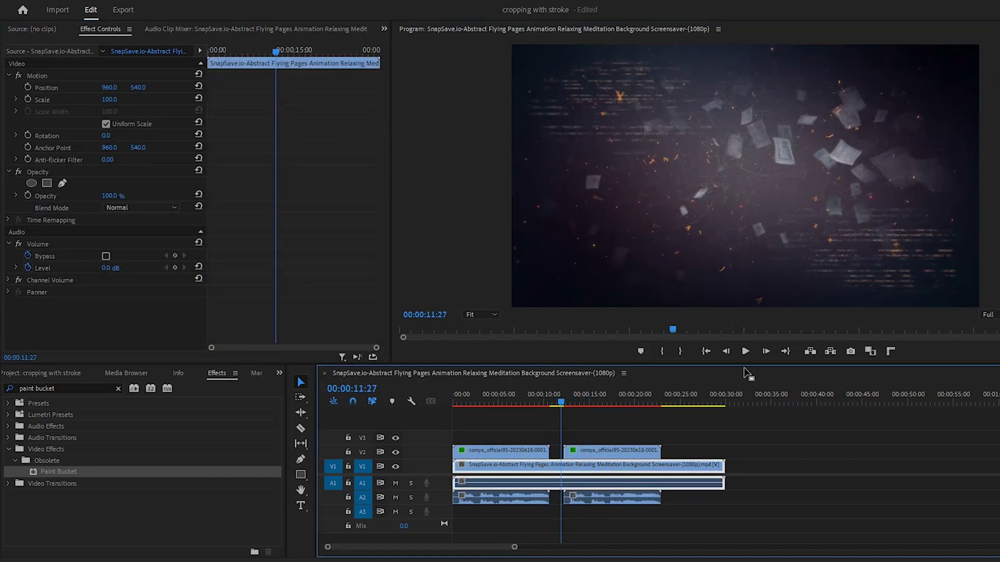
Play back a few seconds of the purple-ringed circle over the flying-pages background, then stop.
click(745, 351)
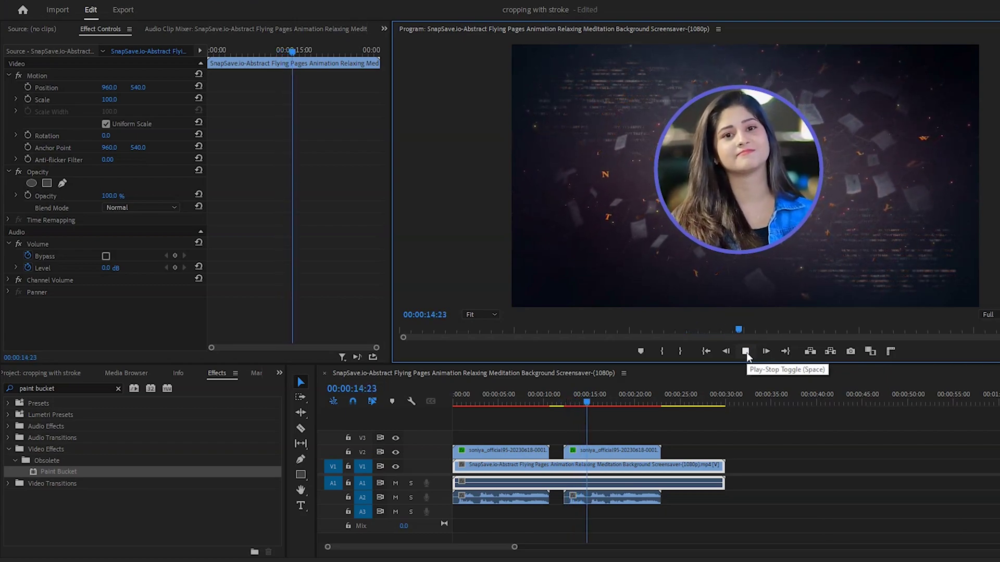
click(745, 352)
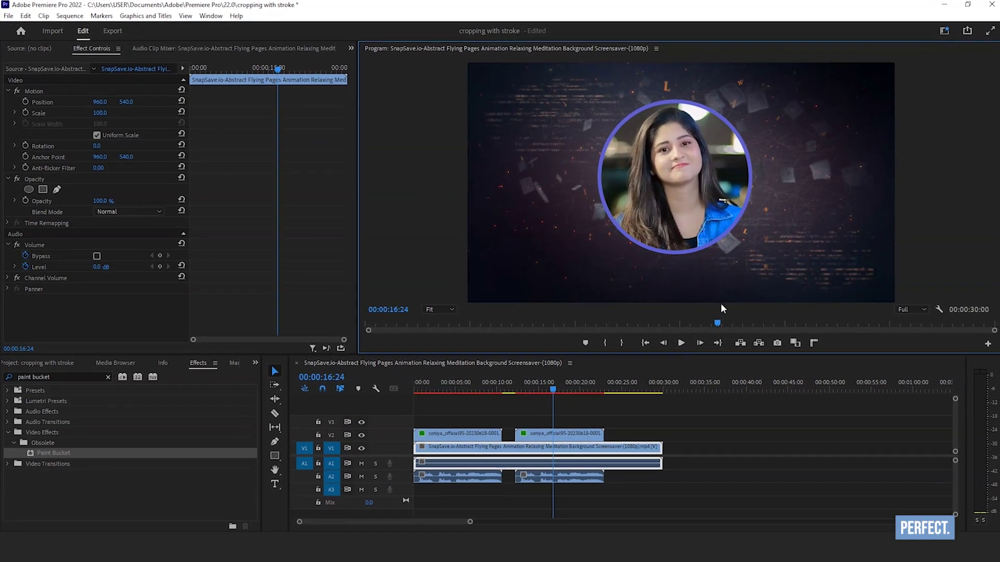
Quick-export the sequence as H.264 MP4 using the Match Source - Adaptive High Bitrate preset.
click(962, 33)
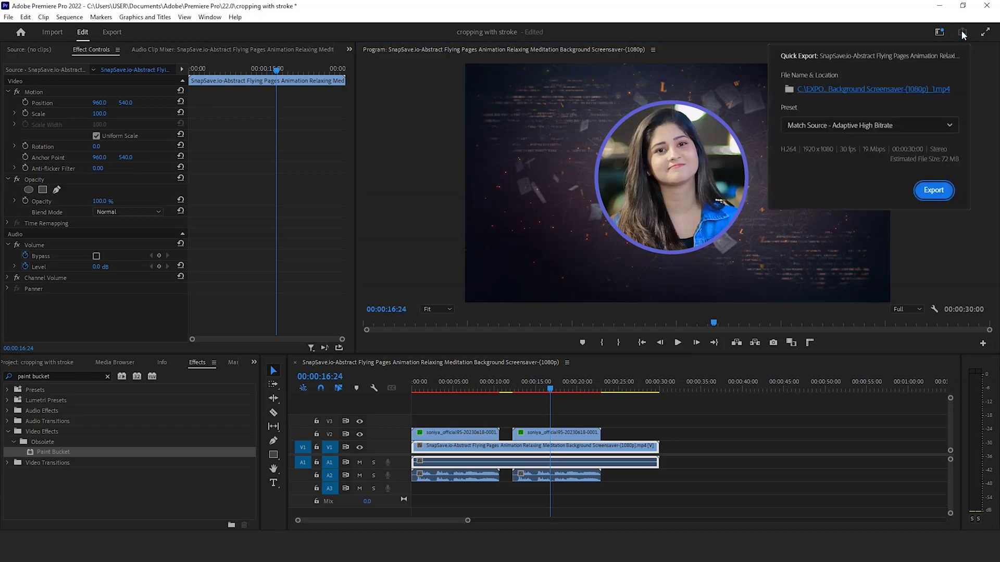
click(937, 126)
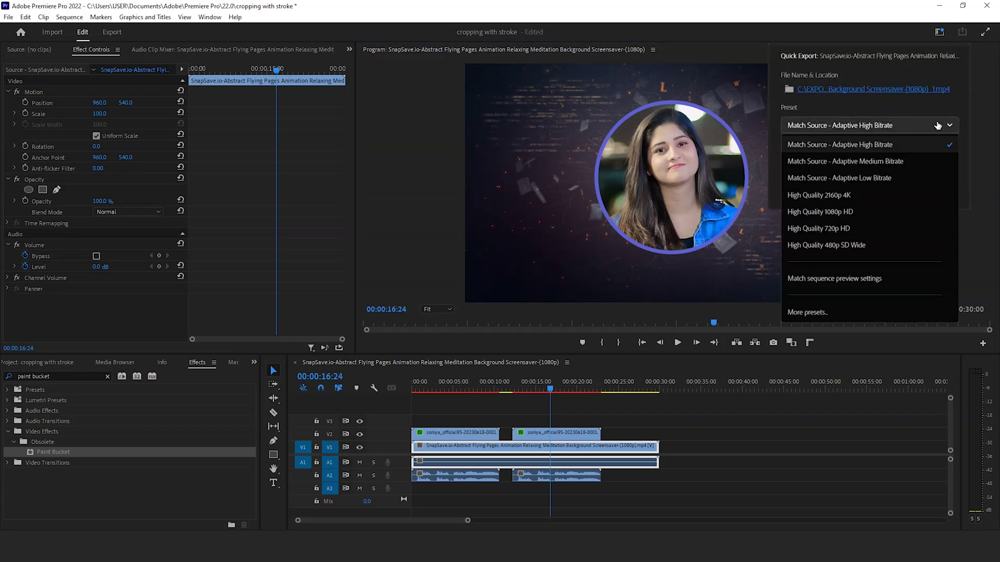
click(917, 151)
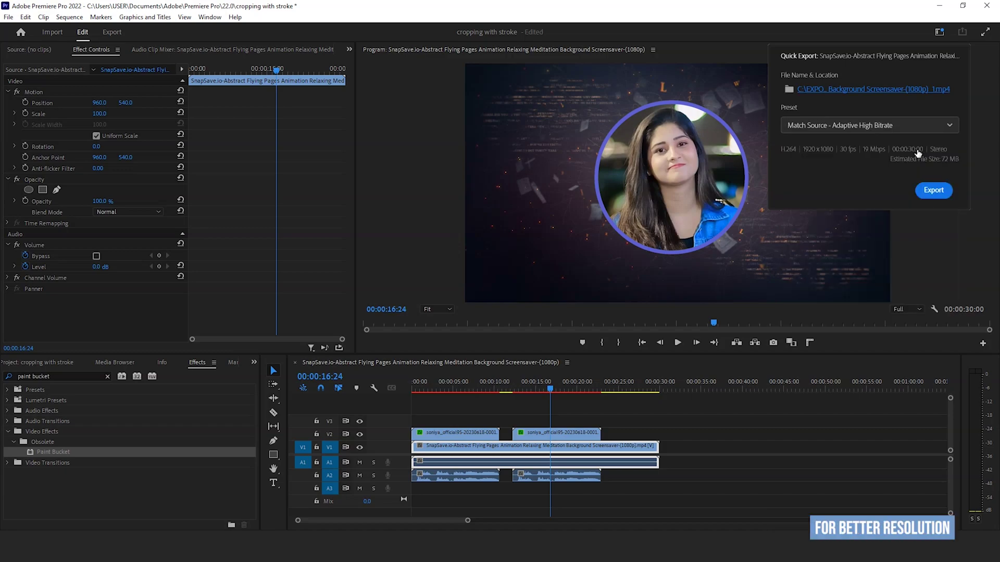
click(934, 189)
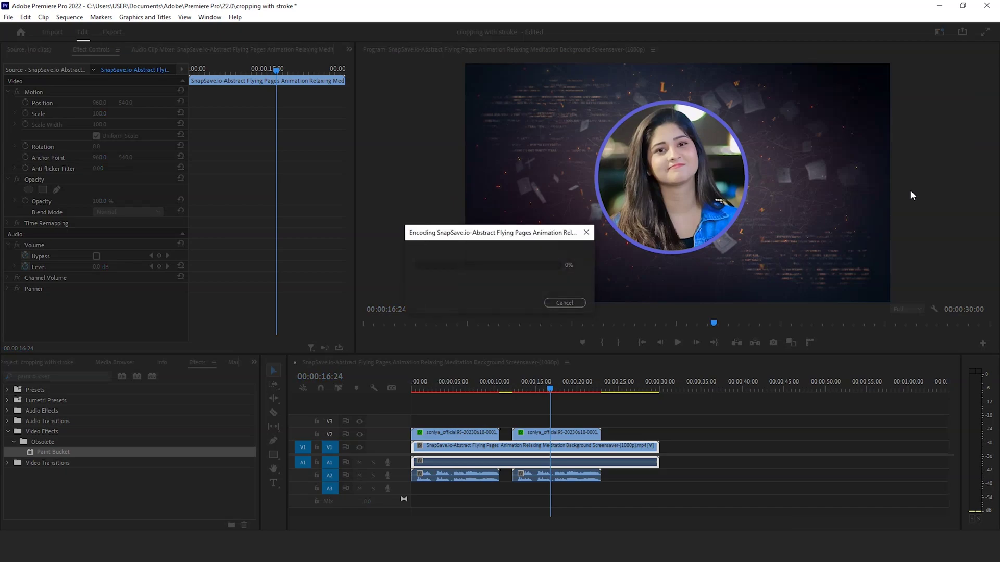